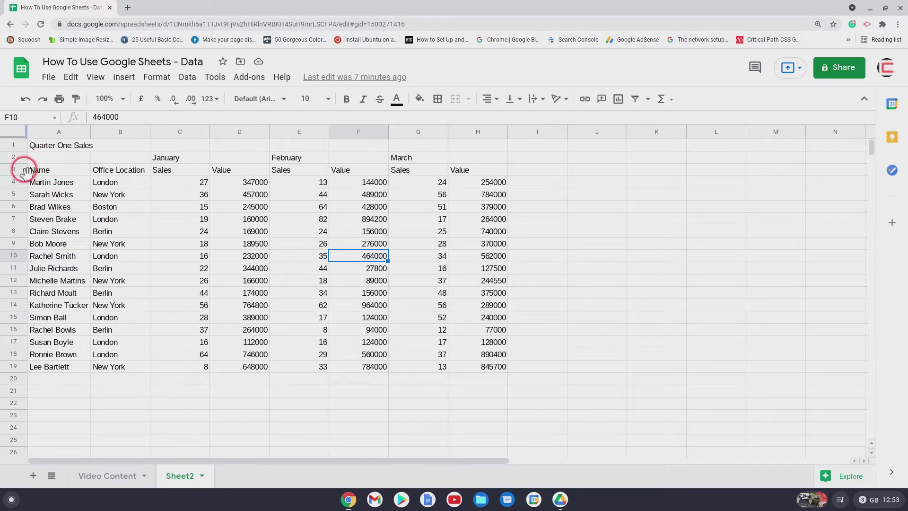
Step: Select the range A3:H19, from the Name header cell through the last March value
{"action": "left_click", "coordinate": [46, 173]}
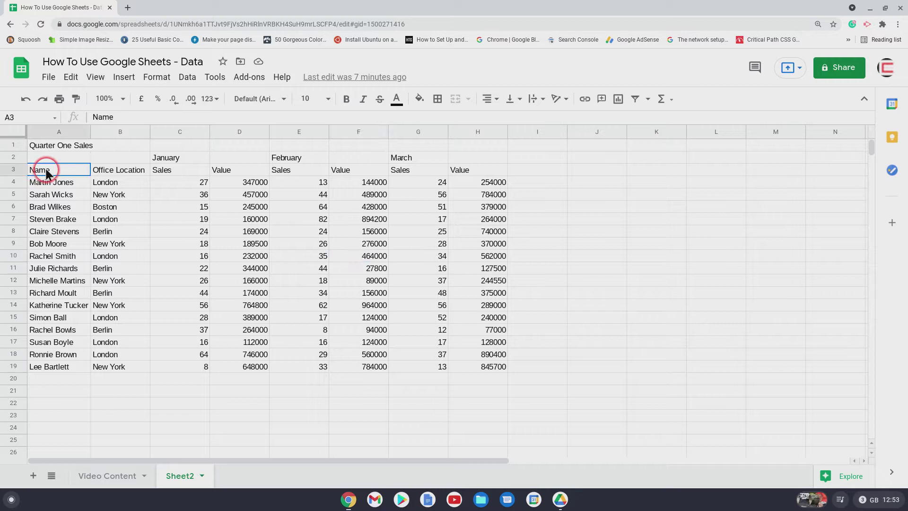
{"action": "left_click", "coordinate": [112, 171]}
{"action": "left_click", "coordinate": [155, 170]}
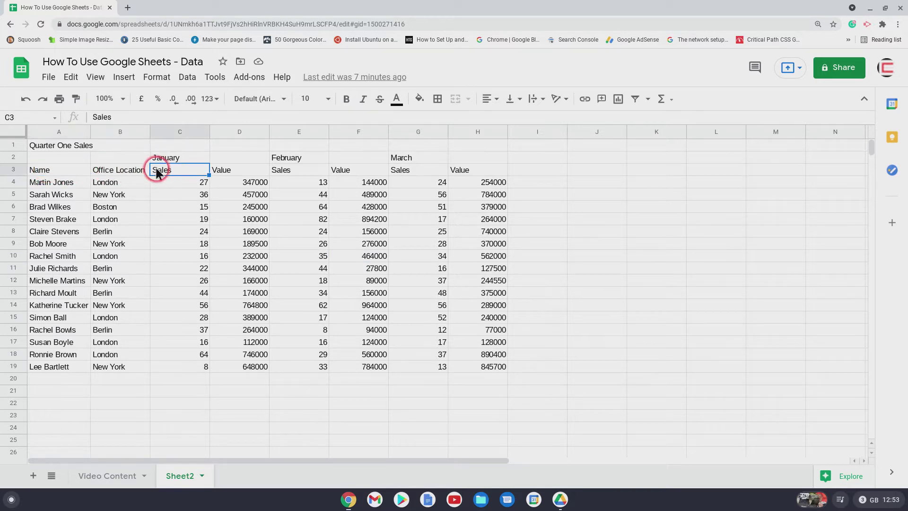
{"action": "left_click", "coordinate": [49, 172]}
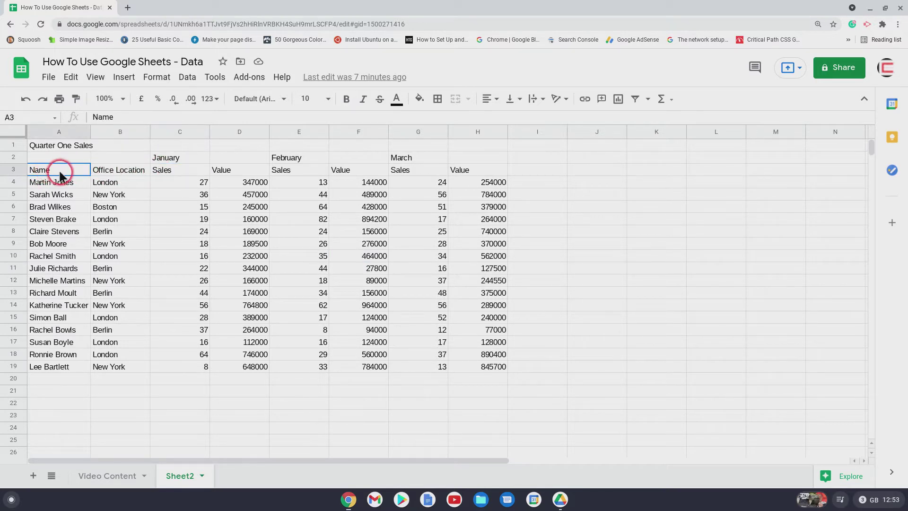
{"action": "left_click_drag", "start_coordinate": [60, 176], "coordinate": [477, 364]}
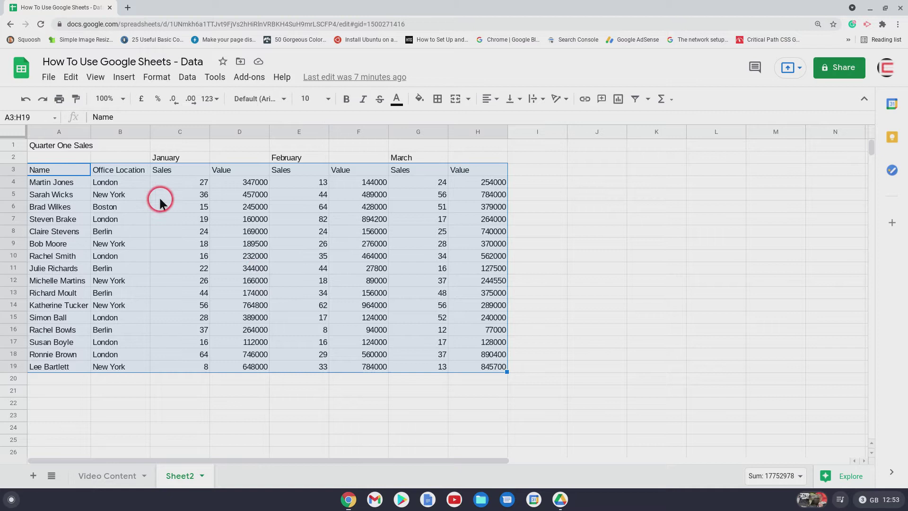
{"action": "left_click", "coordinate": [72, 195]}
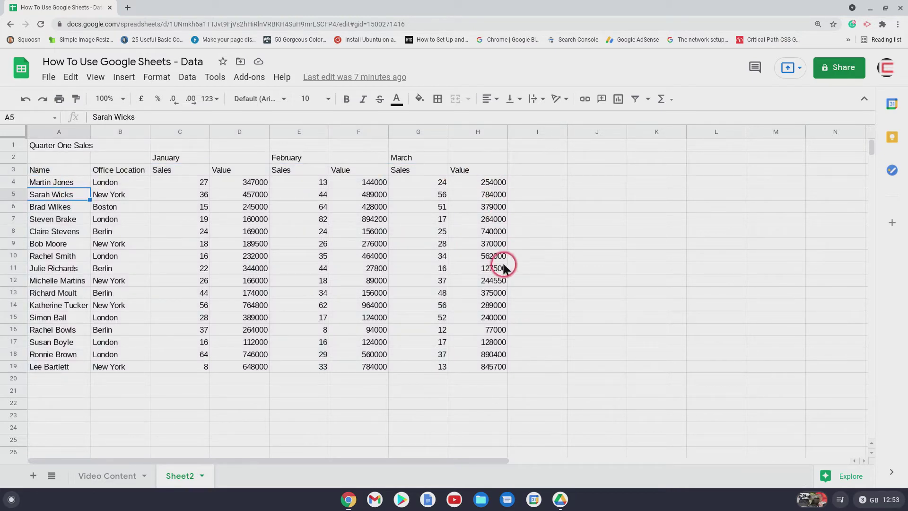
{"action": "left_click", "coordinate": [56, 171]}
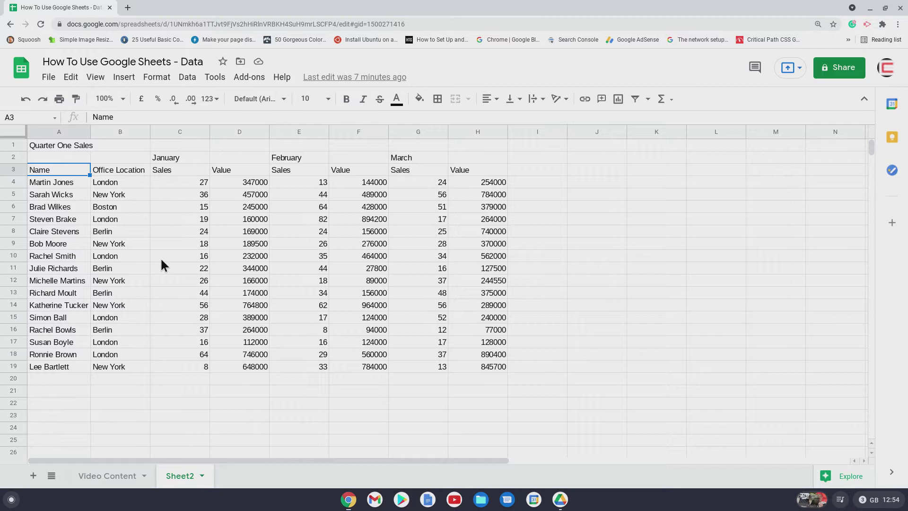
{"action": "key", "text": "ctrl+shift+Right"}
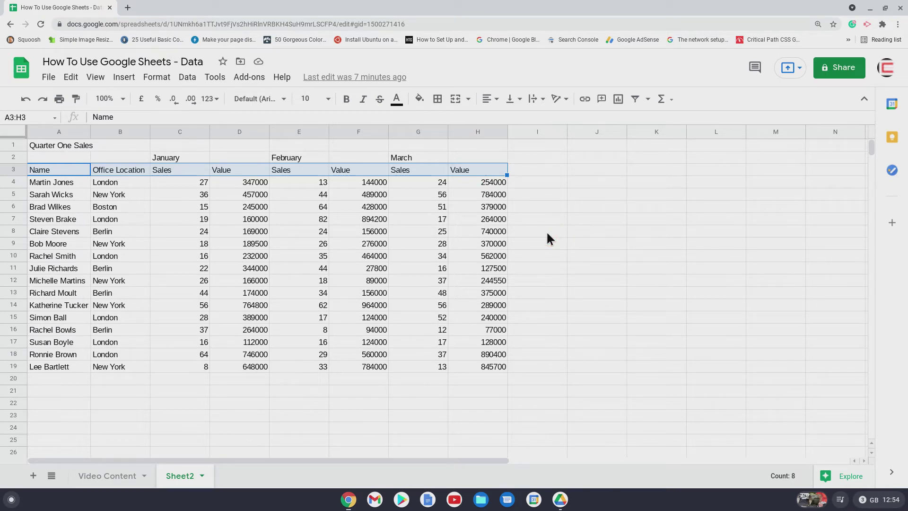
{"action": "key", "text": "ctrl+shift+Down"}
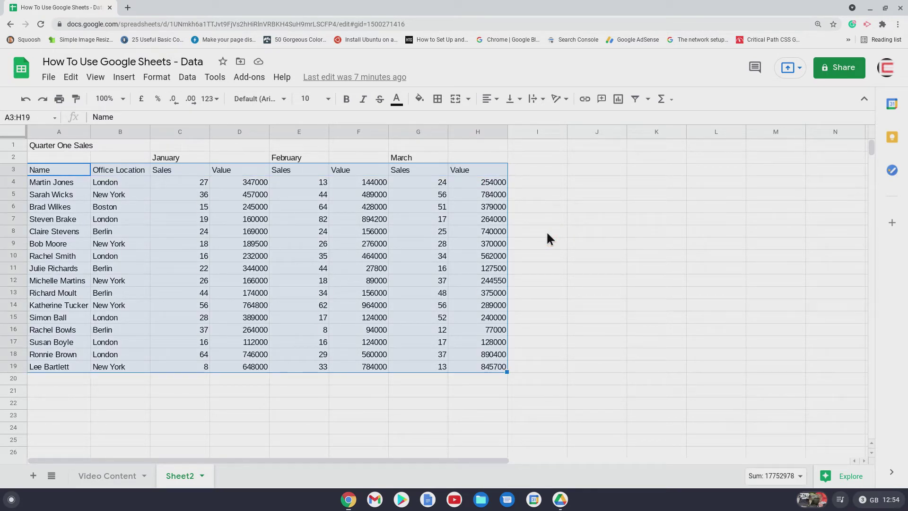
{"action": "left_click", "coordinate": [246, 232]}
{"action": "mouse_move", "coordinate": [49, 172]}
{"action": "left_mouse_down"}
{"action": "mouse_move", "coordinate": [519, 369]}
{"action": "mouse_move", "coordinate": [478, 375]}
{"action": "mouse_move", "coordinate": [496, 369]}
{"action": "mouse_move", "coordinate": [73, 192]}
{"action": "mouse_move", "coordinate": [60, 176]}
{"action": "left_mouse_up"}
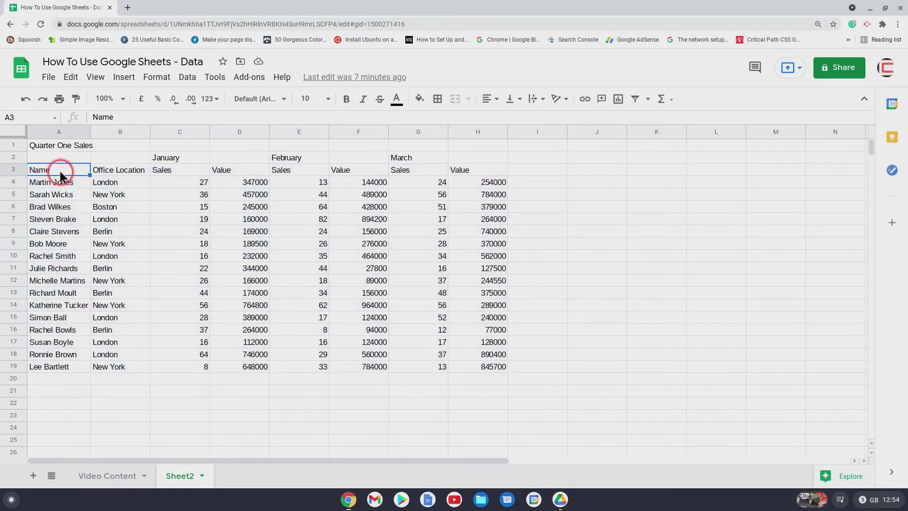
{"action": "key", "text": "ctrl+shift+End"}
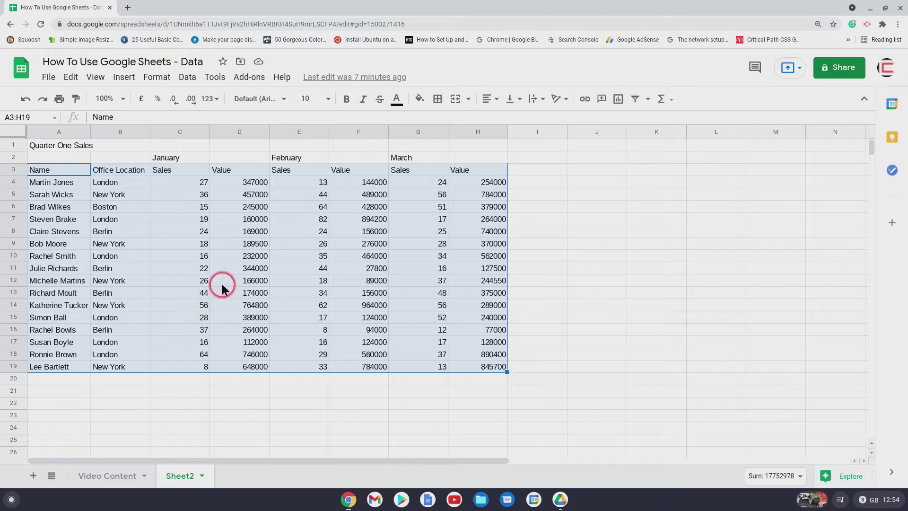
Step: Apply alternating colours to A3:H19, preview several default styles, and settle on the brown style
{"action": "left_click", "coordinate": [156, 77]}
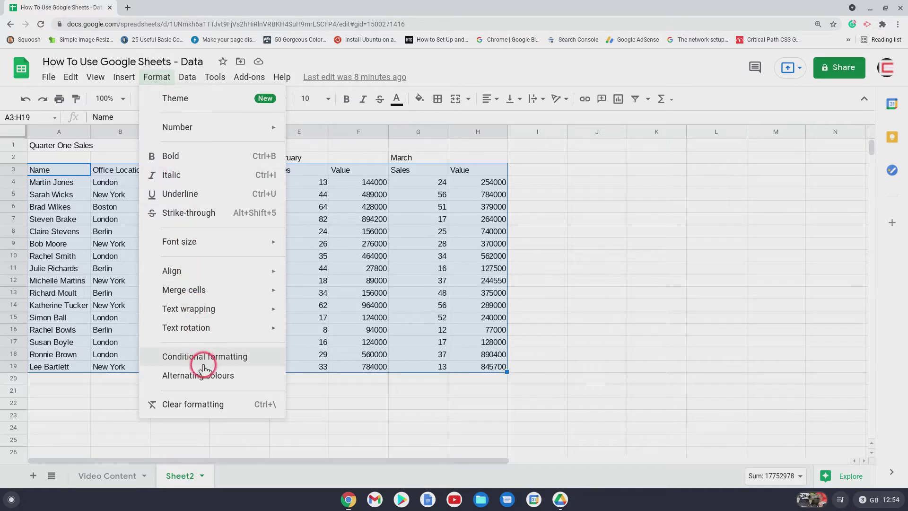
{"action": "left_click", "coordinate": [207, 378]}
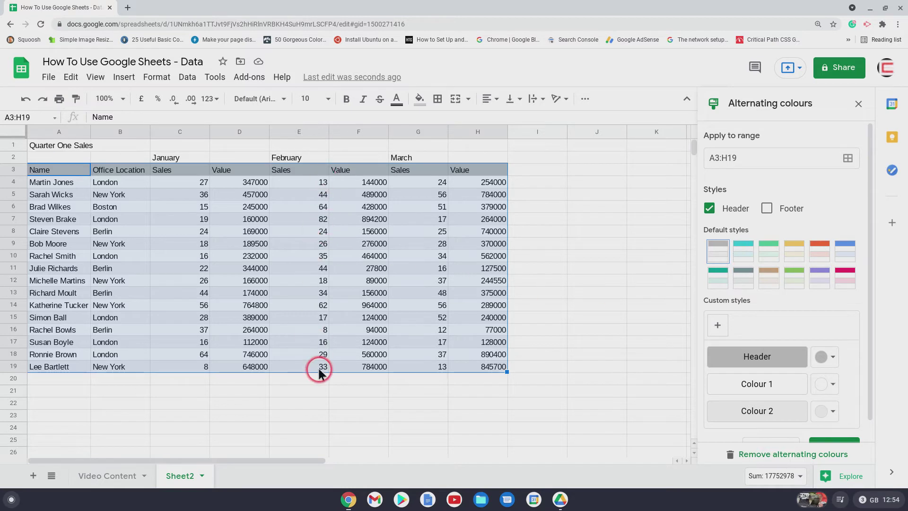
{"action": "left_click", "coordinate": [749, 249]}
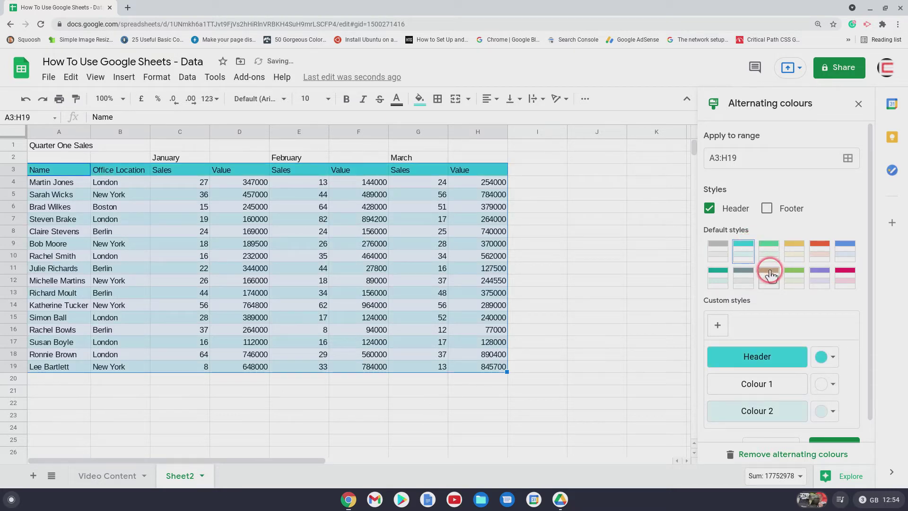
{"action": "left_click", "coordinate": [792, 248]}
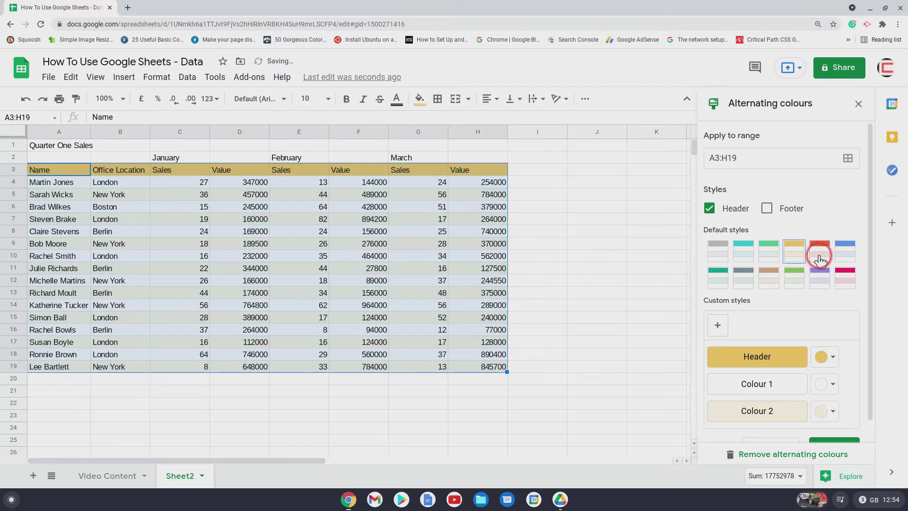
{"action": "left_click", "coordinate": [820, 257]}
{"action": "left_click", "coordinate": [845, 254]}
{"action": "left_click", "coordinate": [846, 280]}
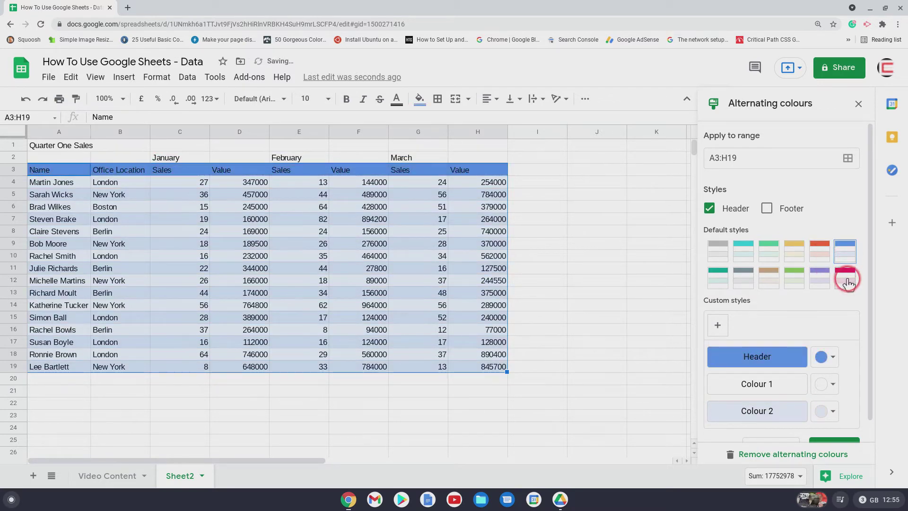
{"action": "left_click", "coordinate": [821, 284]}
{"action": "left_click", "coordinate": [795, 278]}
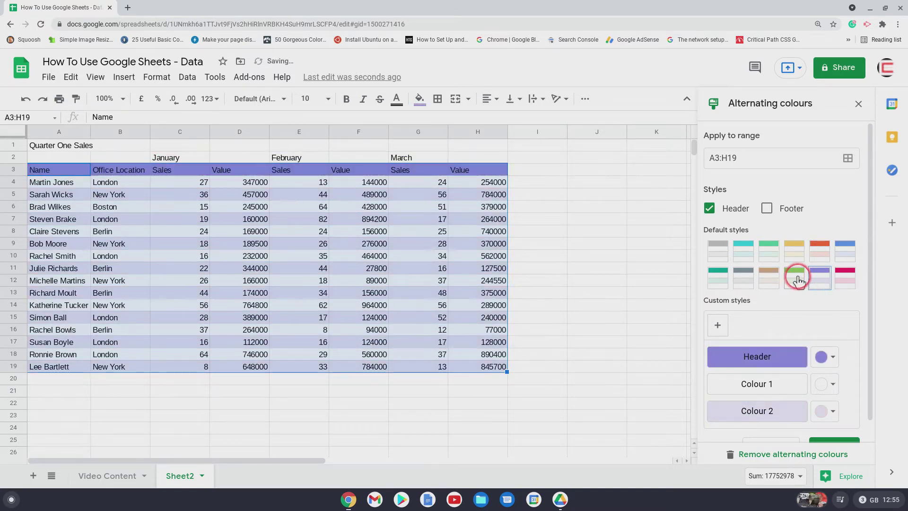
{"action": "left_click", "coordinate": [776, 278]}
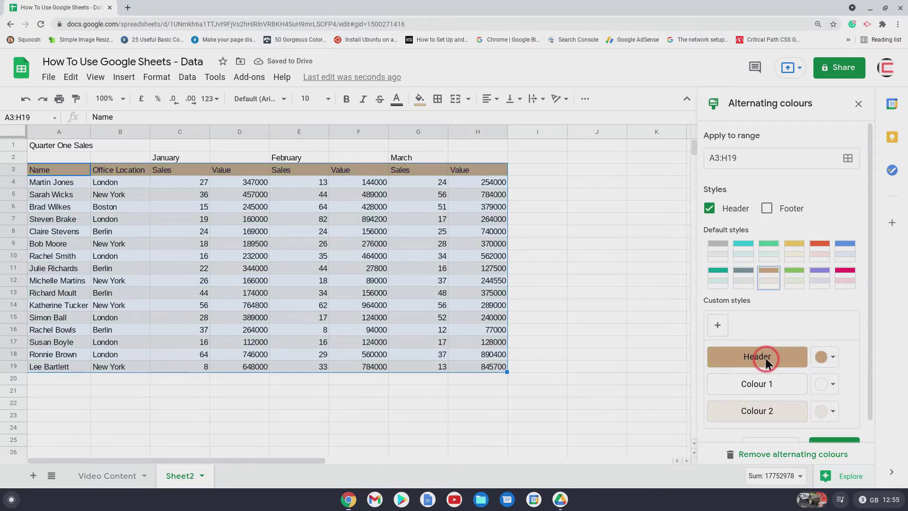
Step: Set a custom dark blue colour for the banding header row
{"action": "left_click", "coordinate": [830, 361]}
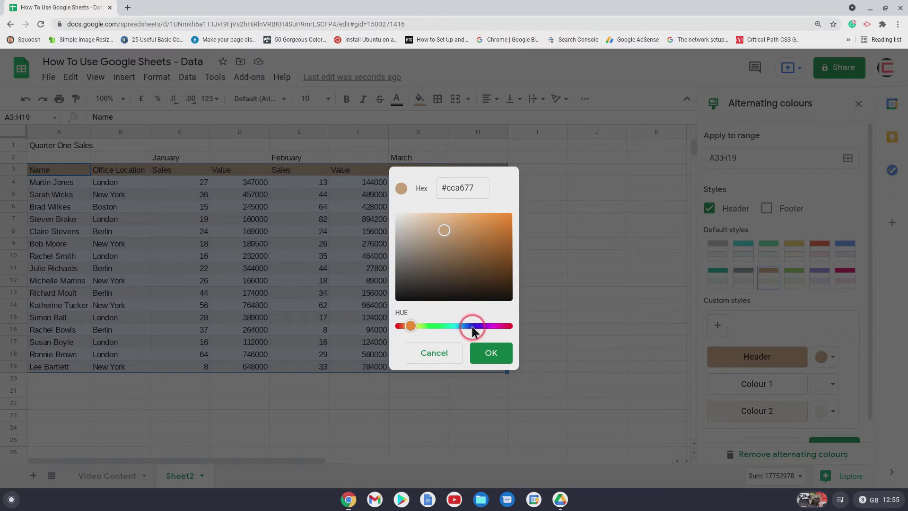
{"action": "key", "text": "Right"}
{"action": "key", "text": "Right"}
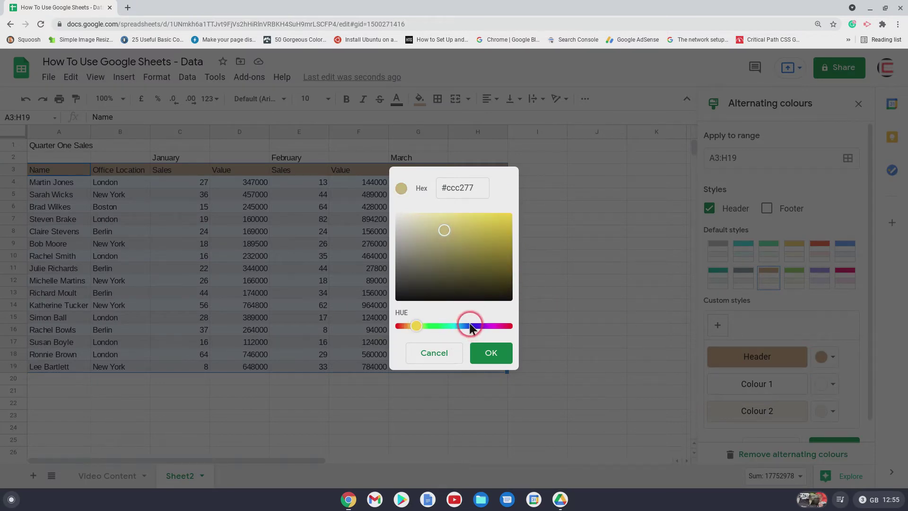
{"action": "key", "text": "Right"}
{"action": "left_click_drag", "start_coordinate": [427, 332], "coordinate": [465, 329]}
{"action": "left_click_drag", "start_coordinate": [461, 253], "coordinate": [465, 239]}
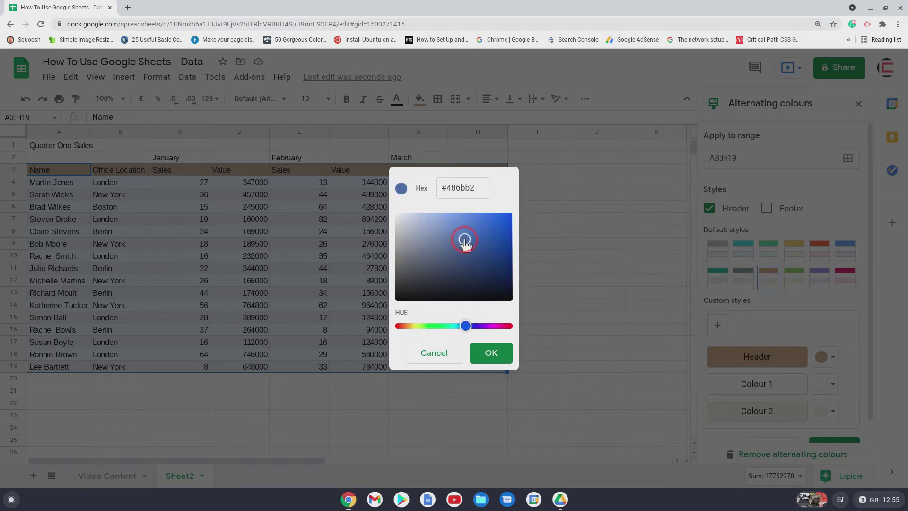
{"action": "left_click", "coordinate": [496, 351]}
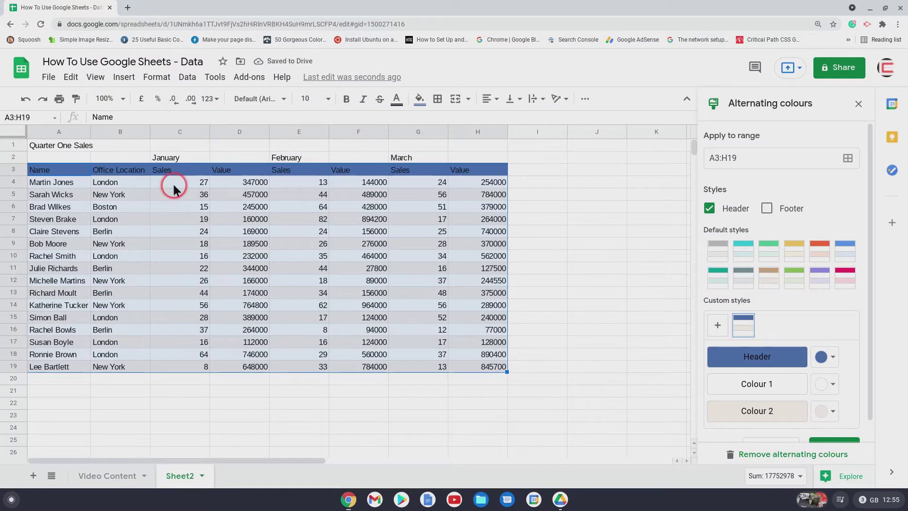
Step: Set the band colours to a light cyan first colour and a dark blue second colour
{"action": "left_click", "coordinate": [826, 384]}
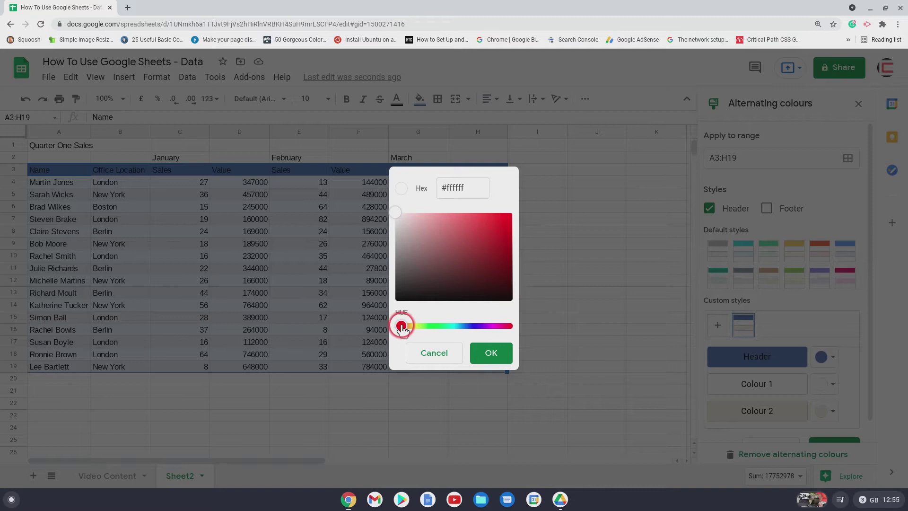
{"action": "left_click_drag", "start_coordinate": [403, 325], "coordinate": [461, 330]}
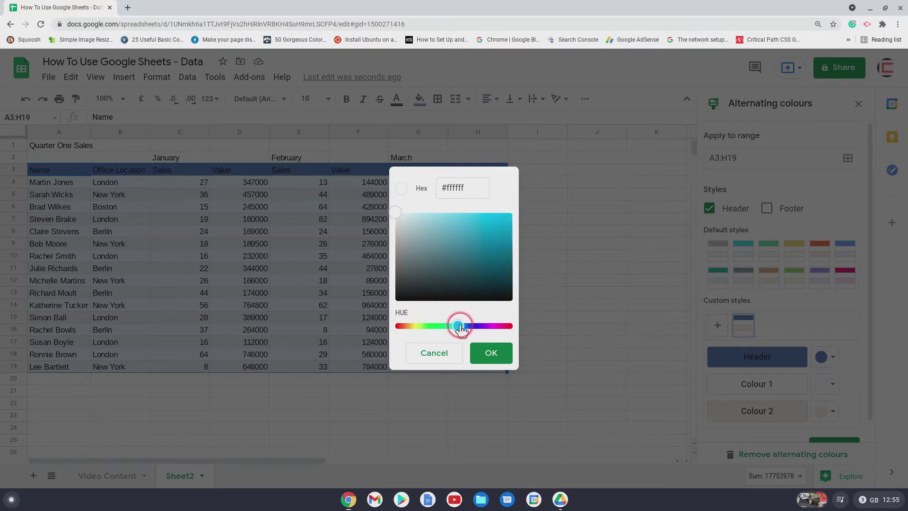
{"action": "left_click", "coordinate": [434, 233]}
{"action": "left_click", "coordinate": [488, 354]}
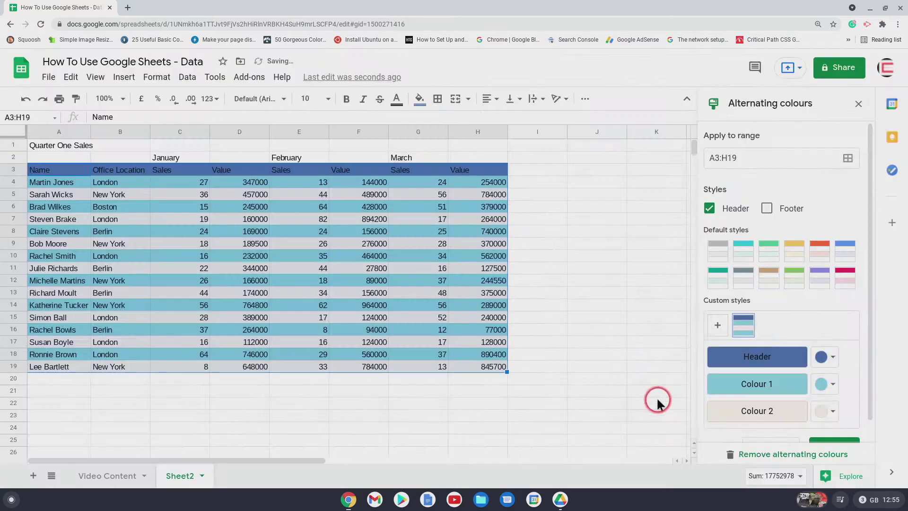
{"action": "left_click", "coordinate": [822, 413]}
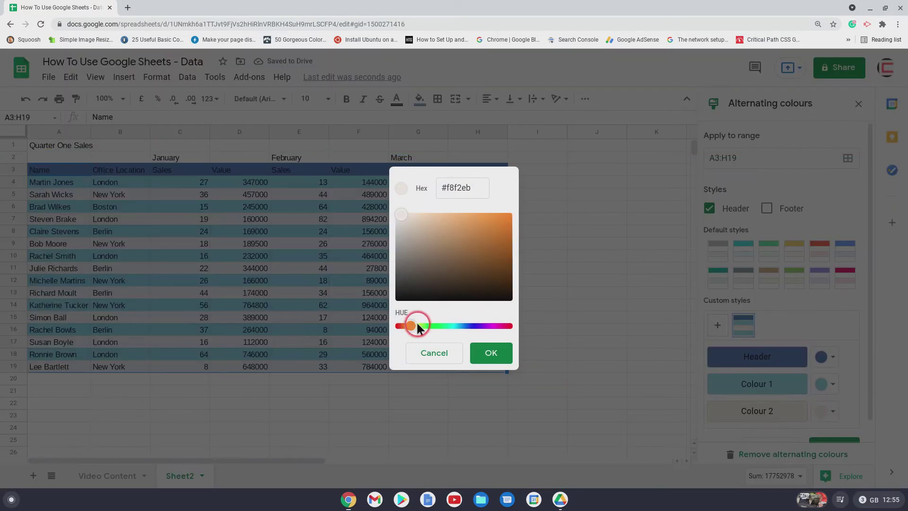
{"action": "left_click_drag", "start_coordinate": [412, 326], "coordinate": [471, 331]}
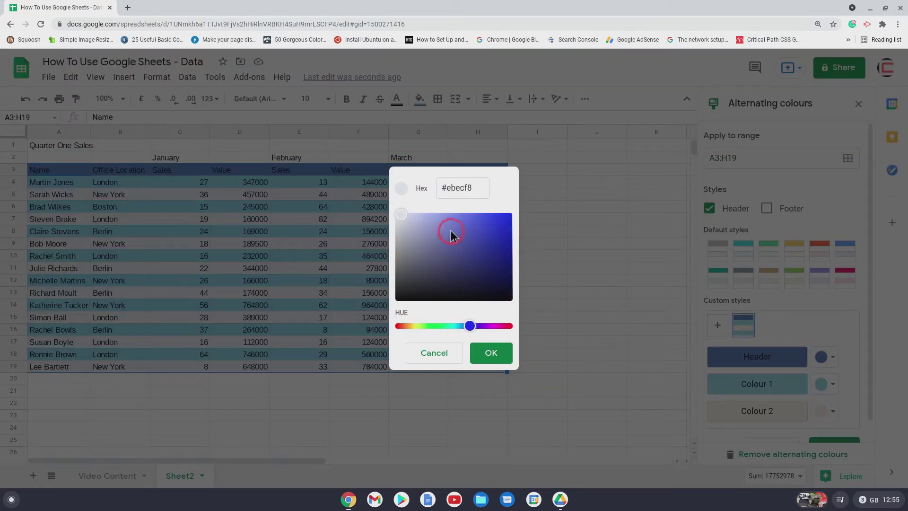
{"action": "left_click_drag", "start_coordinate": [451, 233], "coordinate": [460, 246]}
{"action": "left_click", "coordinate": [492, 353]}
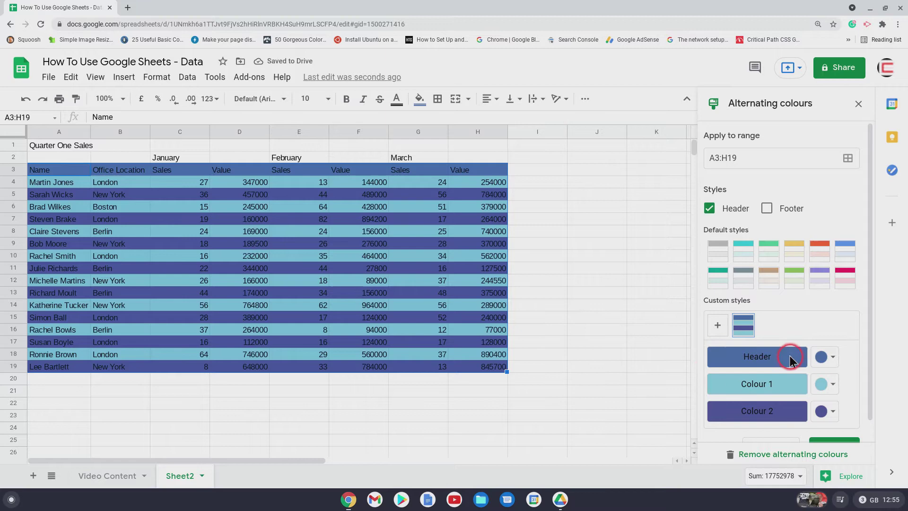
{"action": "left_click", "coordinate": [744, 251]}
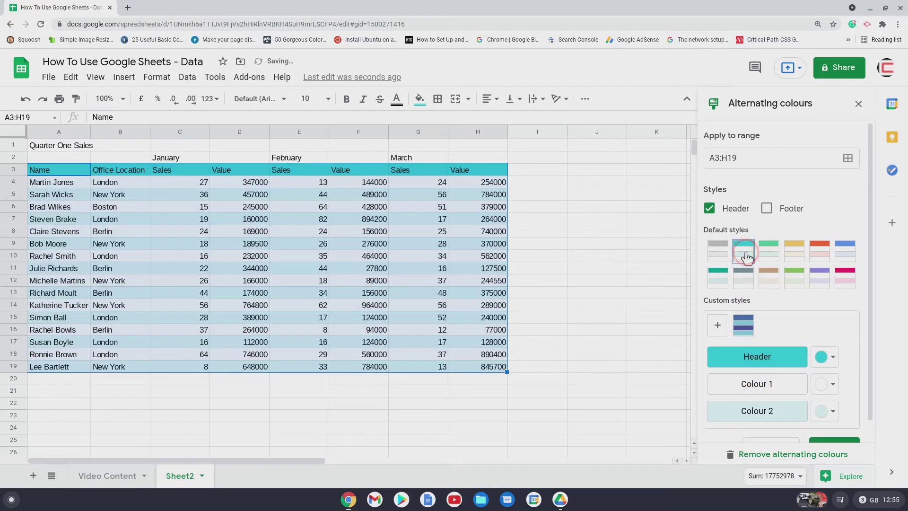
{"action": "left_click", "coordinate": [425, 413]}
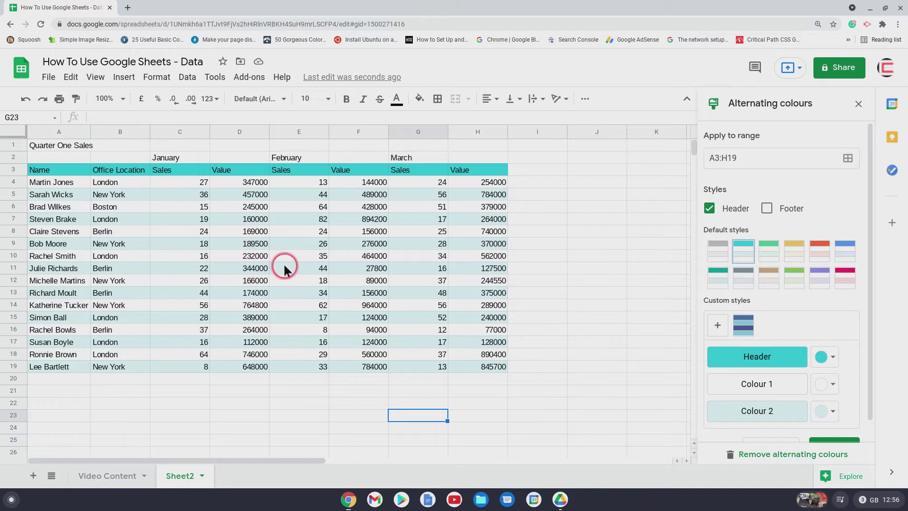
Step: Make the Quarter One Sales title in A1 bold at font size 12
{"action": "left_click", "coordinate": [53, 148]}
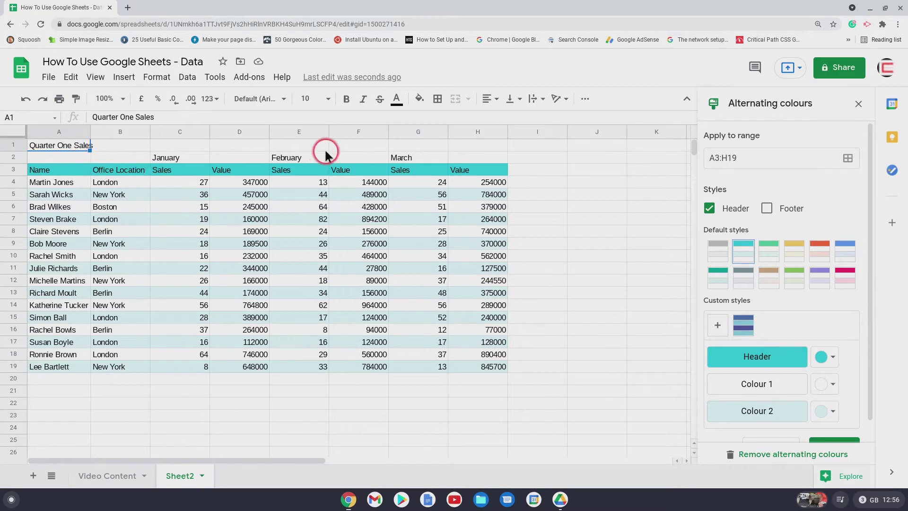
{"action": "left_click", "coordinate": [344, 101]}
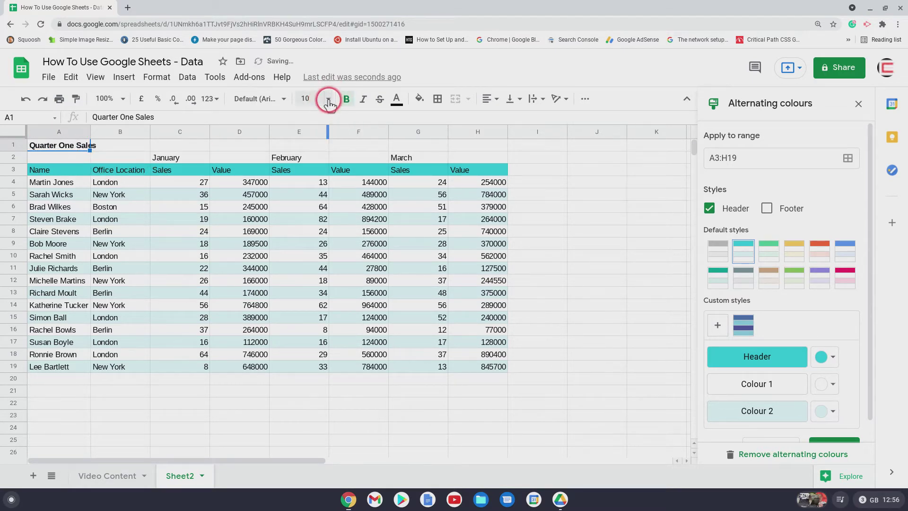
{"action": "left_click", "coordinate": [328, 98]}
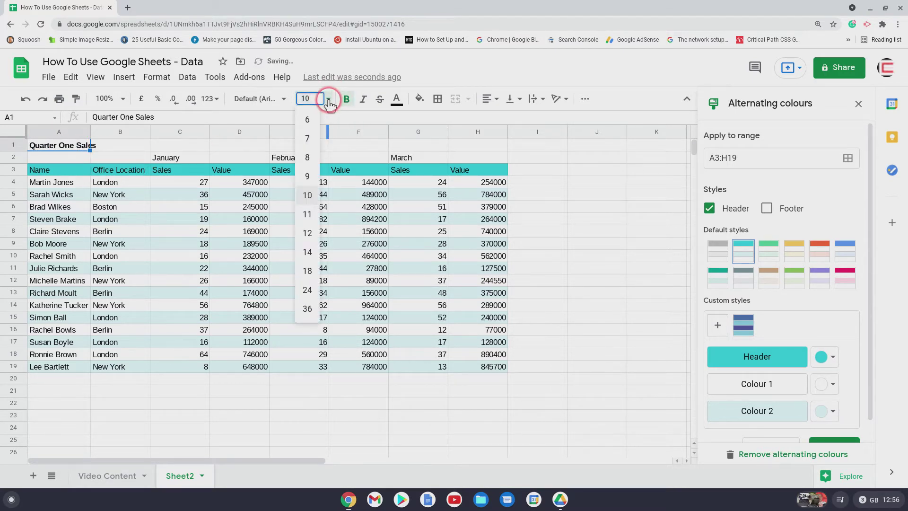
{"action": "left_click", "coordinate": [307, 233]}
{"action": "left_click", "coordinate": [256, 408]}
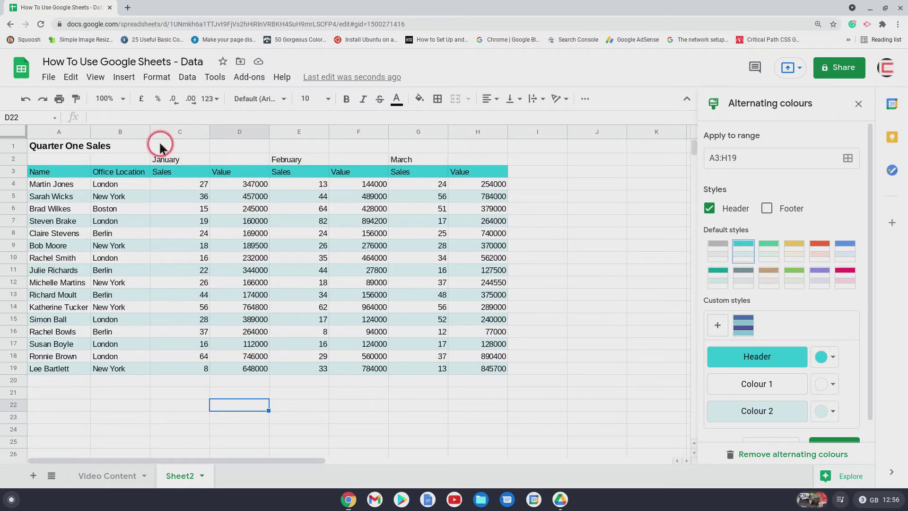
{"action": "left_click", "coordinate": [179, 161]}
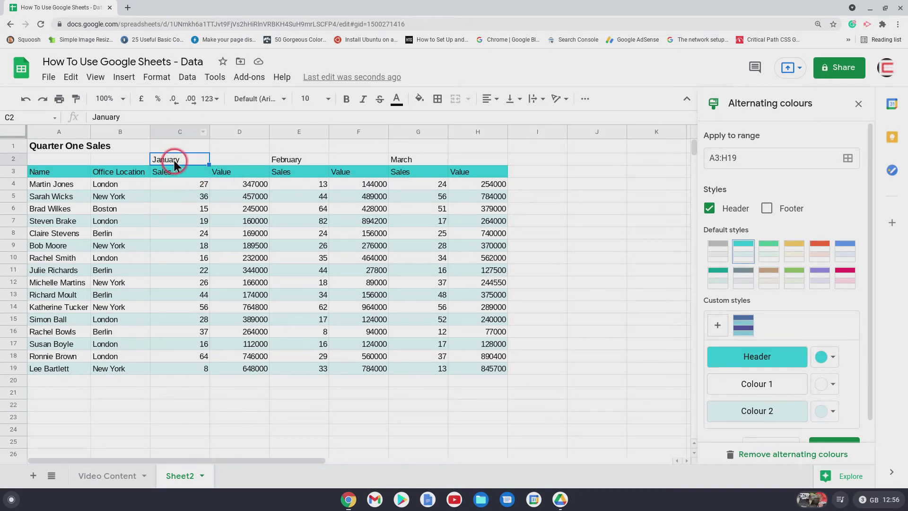
Step: Merge C2:D2, E2:F2 and G2:H2 for the January, February and March labels
{"action": "left_click_drag", "start_coordinate": [189, 163], "coordinate": [237, 161]}
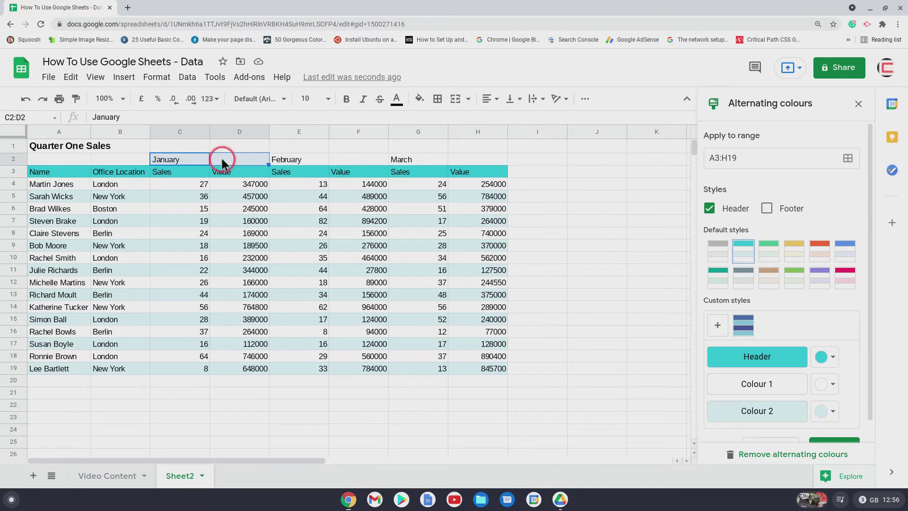
{"action": "left_click", "coordinate": [457, 100]}
{"action": "left_click_drag", "start_coordinate": [284, 163], "coordinate": [342, 166]}
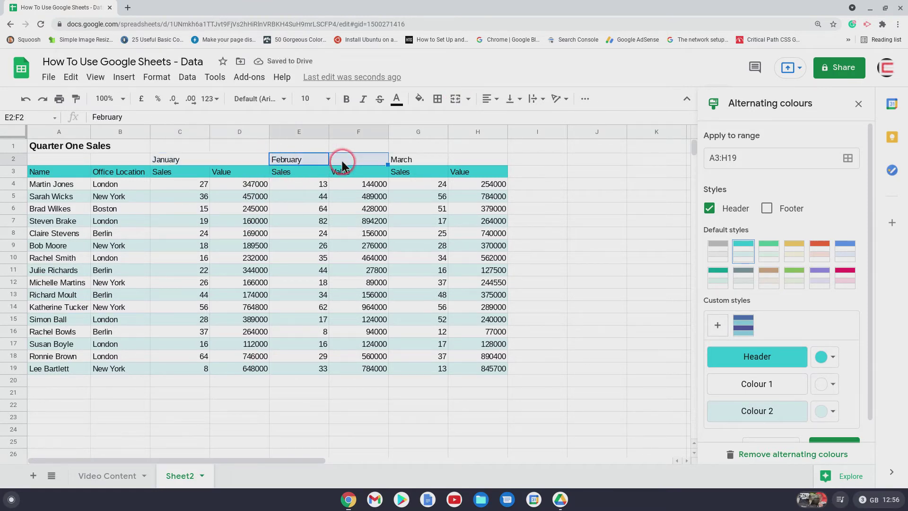
{"action": "left_click", "coordinate": [456, 100]}
{"action": "left_click_drag", "start_coordinate": [410, 159], "coordinate": [455, 159]}
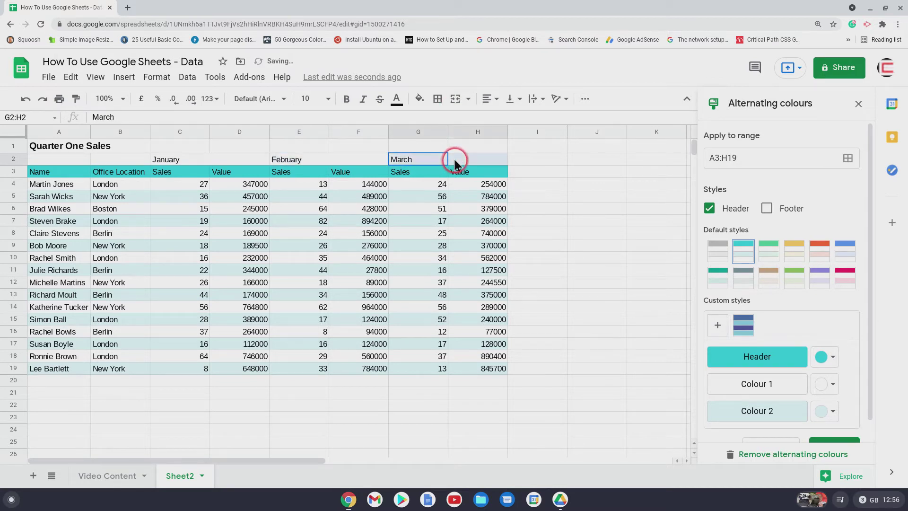
{"action": "left_click", "coordinate": [455, 99]}
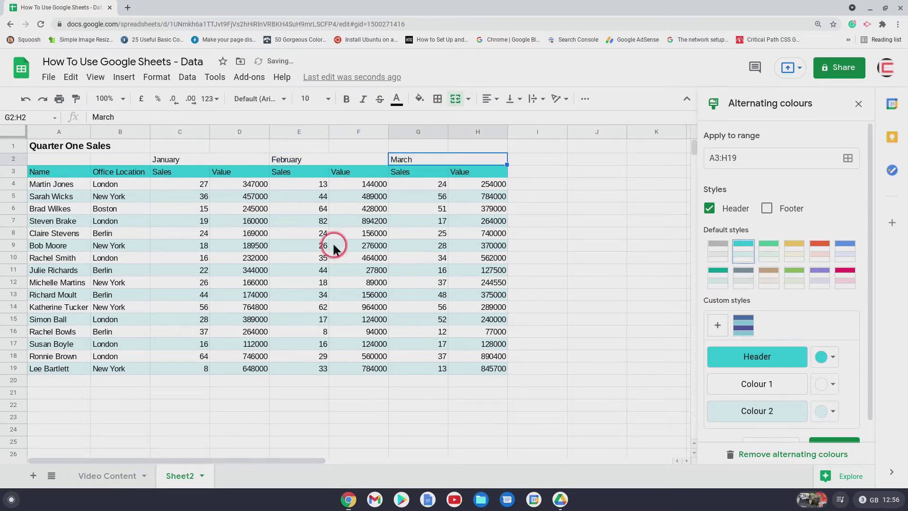
{"action": "left_click", "coordinate": [179, 156]}
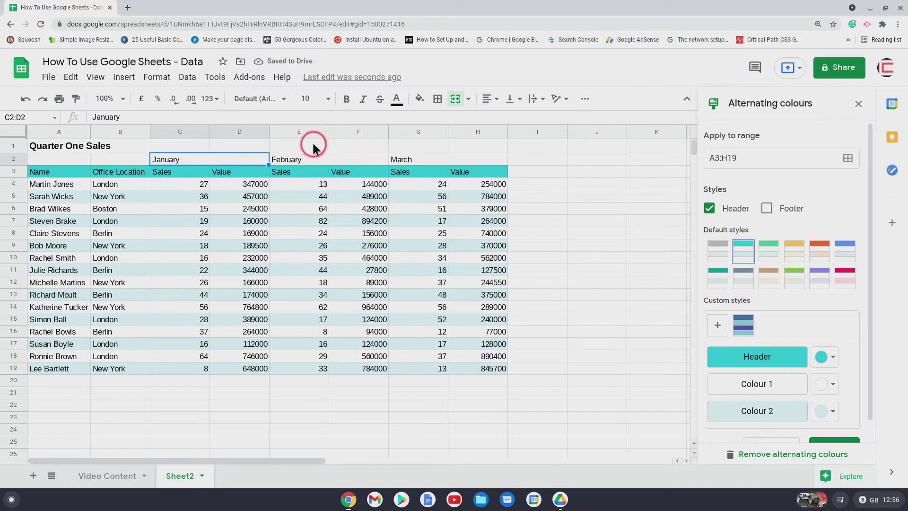
Step: Bold the merged January and February header cells
{"action": "left_click", "coordinate": [347, 100]}
{"action": "left_click", "coordinate": [292, 165]}
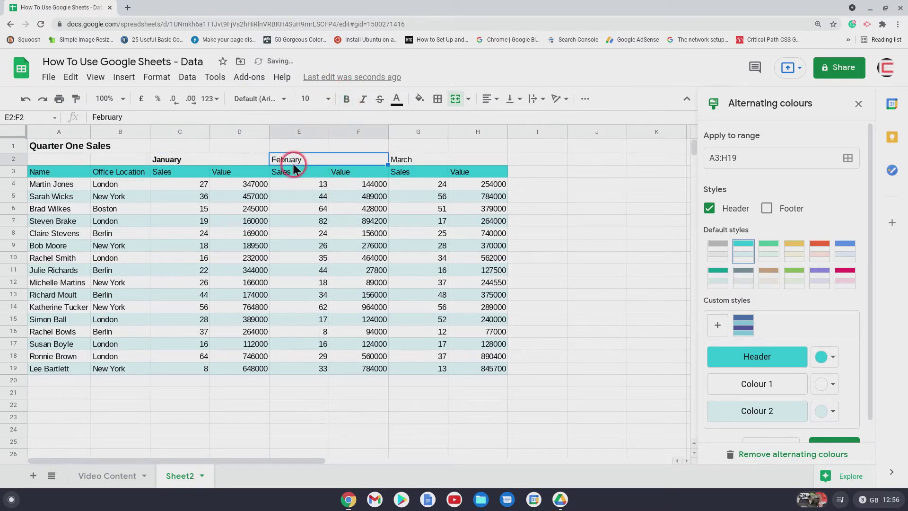
{"action": "key", "text": "ctrl+b"}
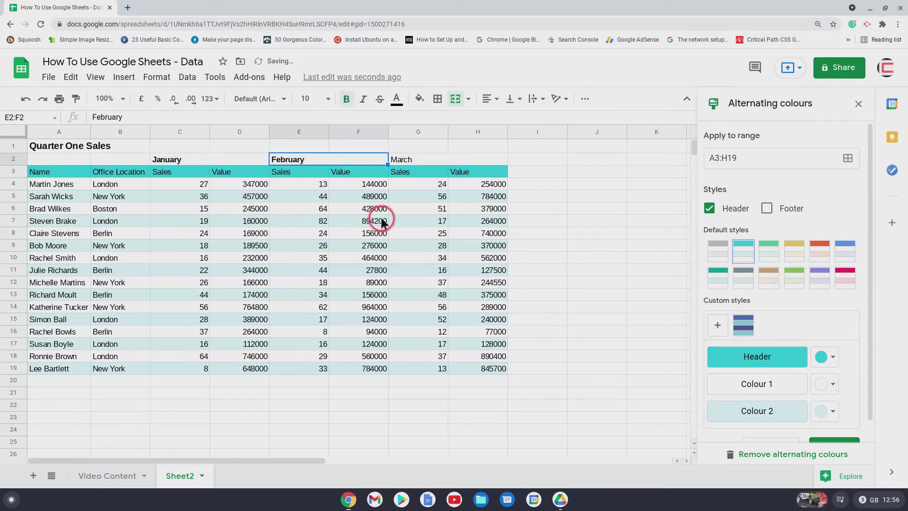
{"action": "left_click", "coordinate": [405, 165]}
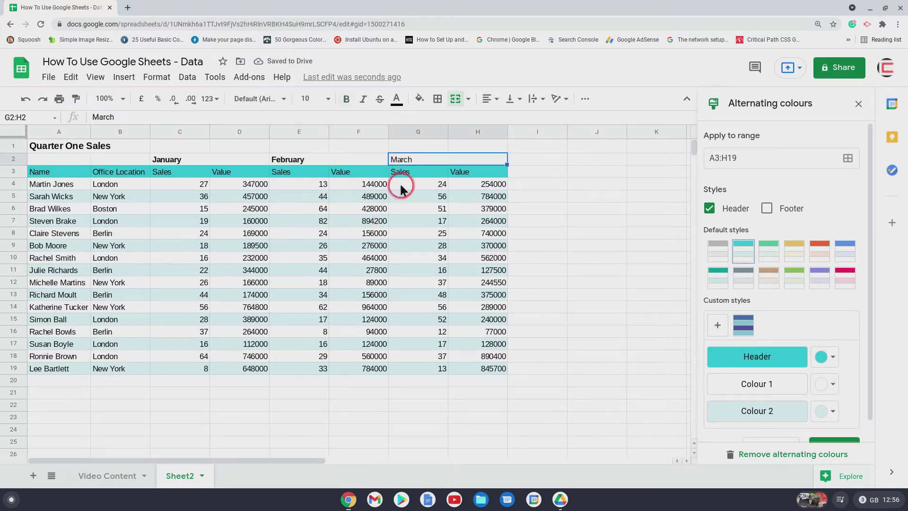
Step: Bold March, then centre the January, February and March labels in their merged cells
{"action": "key", "text": "ctrl+b"}
{"action": "left_click", "coordinate": [188, 160]}
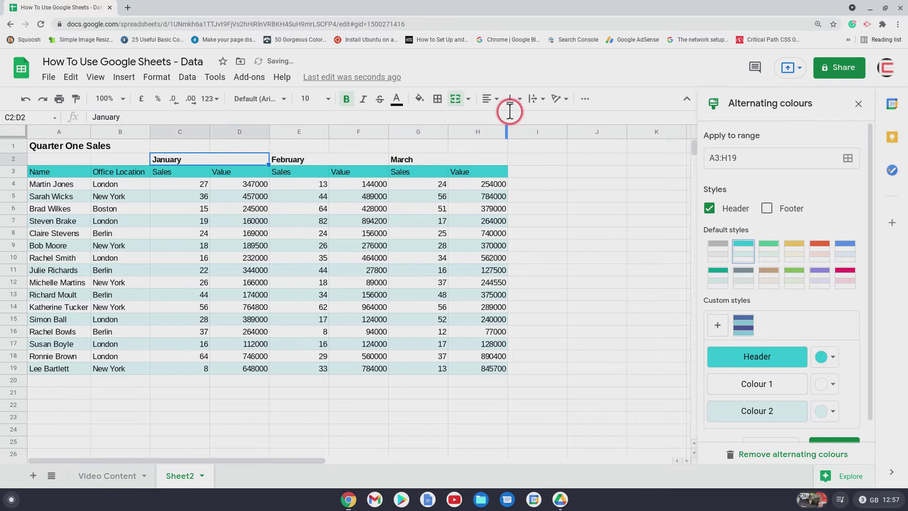
{"action": "left_click", "coordinate": [492, 99]}
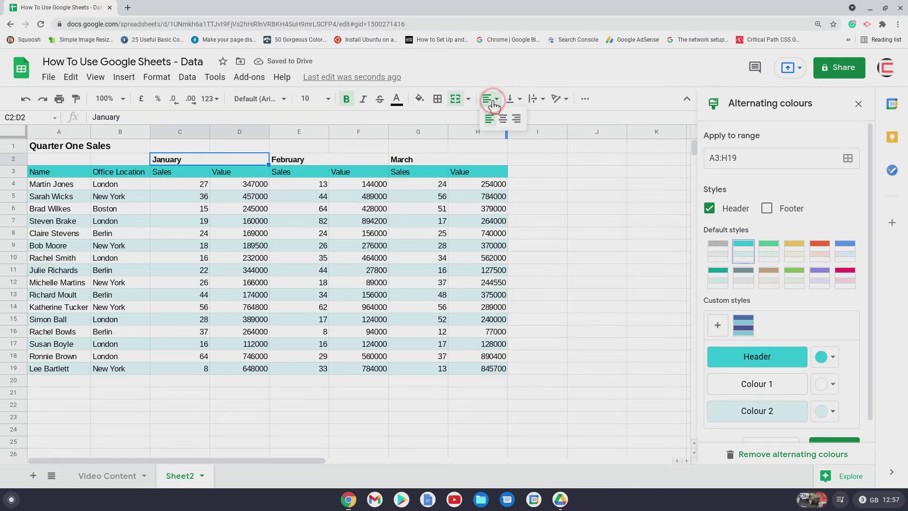
{"action": "left_click", "coordinate": [505, 120]}
{"action": "left_click", "coordinate": [298, 159]}
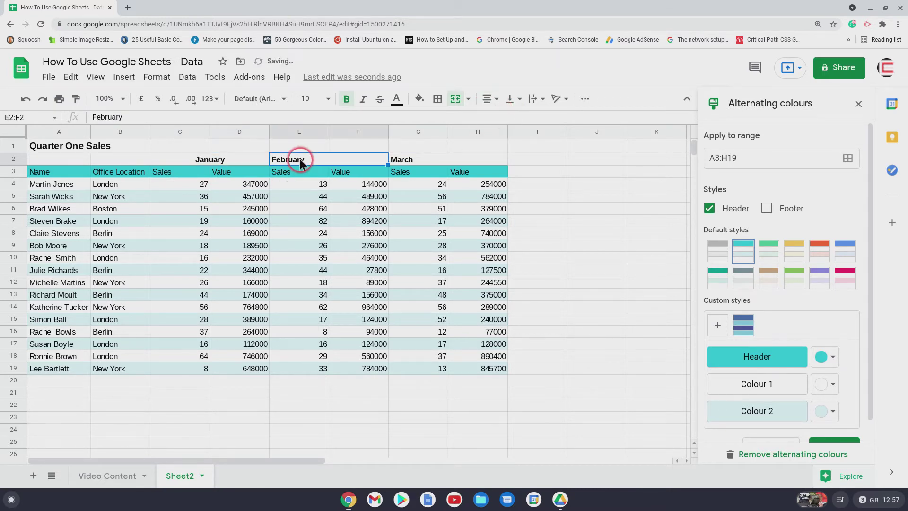
{"action": "left_click", "coordinate": [491, 99]}
{"action": "left_click", "coordinate": [502, 118]}
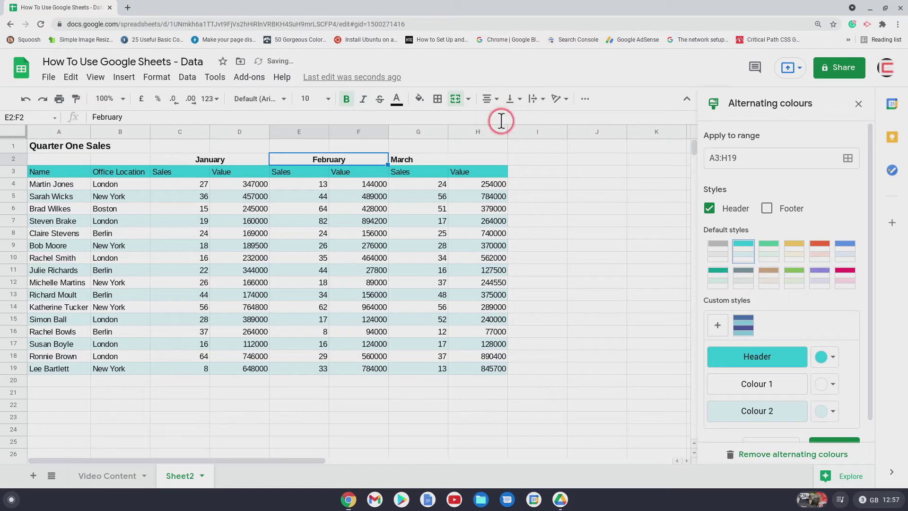
{"action": "left_click", "coordinate": [434, 159]}
{"action": "left_click", "coordinate": [491, 98]}
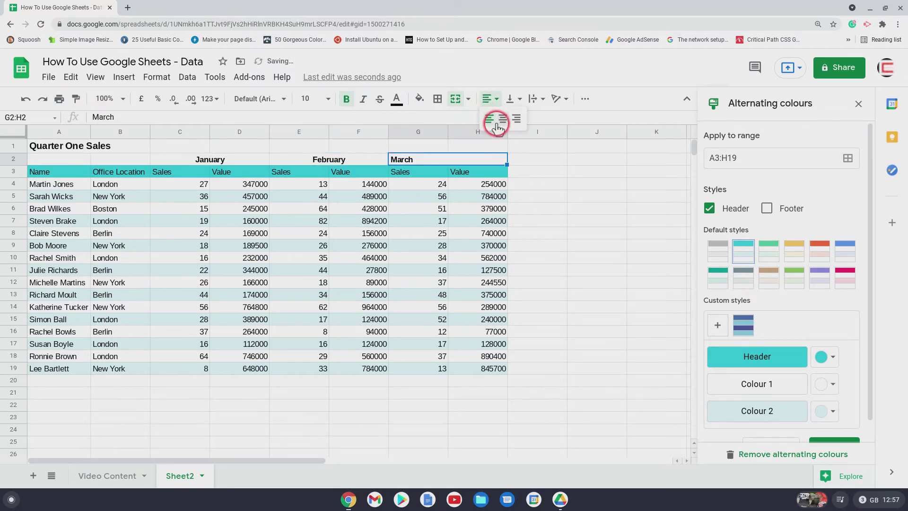
{"action": "left_click", "coordinate": [504, 120]}
{"action": "left_click", "coordinate": [572, 234]}
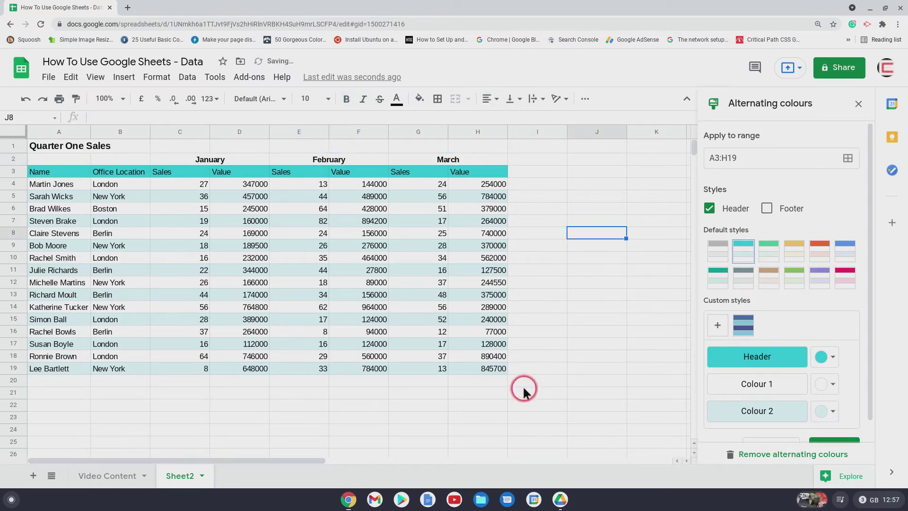
{"action": "left_click", "coordinate": [189, 162]}
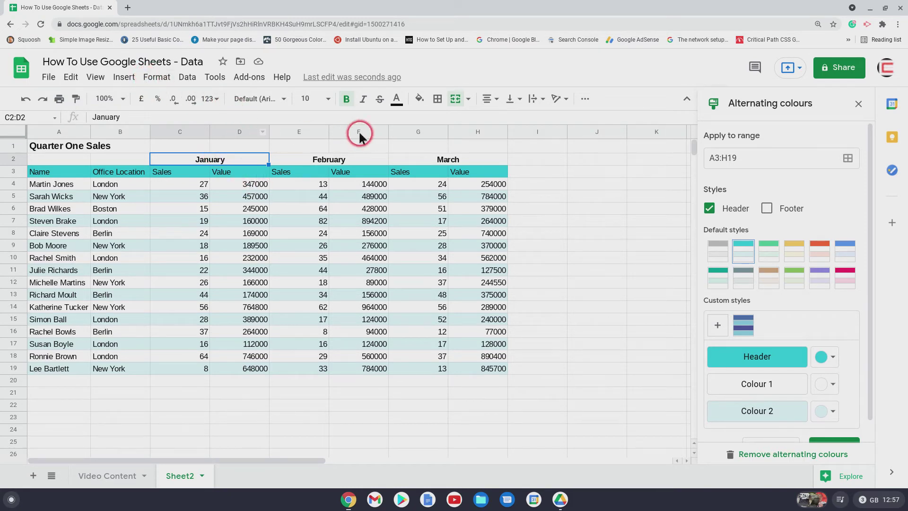
Step: Show the Fill colour palette for the merged January header C2:D2
{"action": "left_click", "coordinate": [156, 77]}
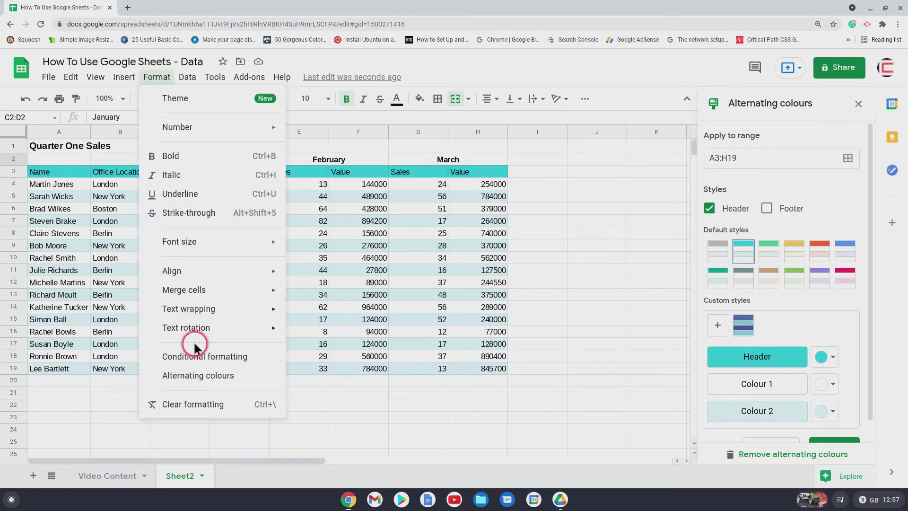
{"action": "left_click", "coordinate": [157, 78]}
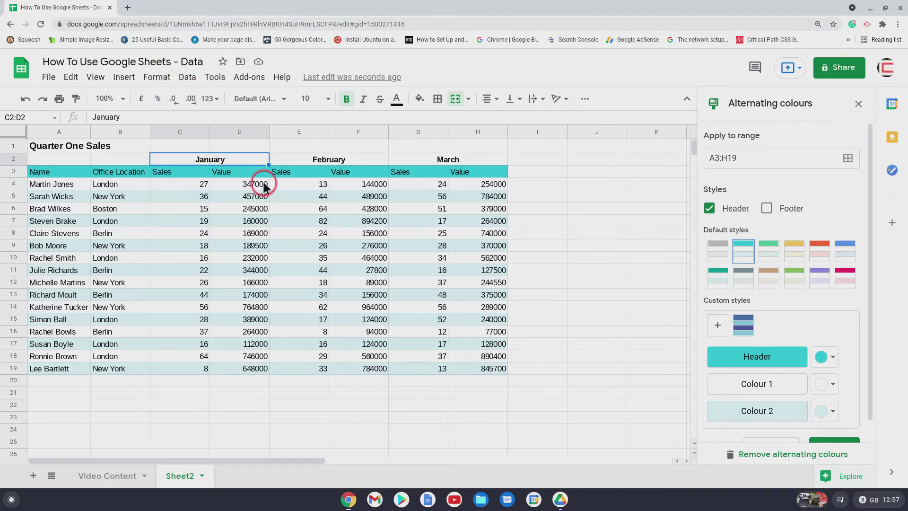
{"action": "left_click", "coordinate": [419, 100]}
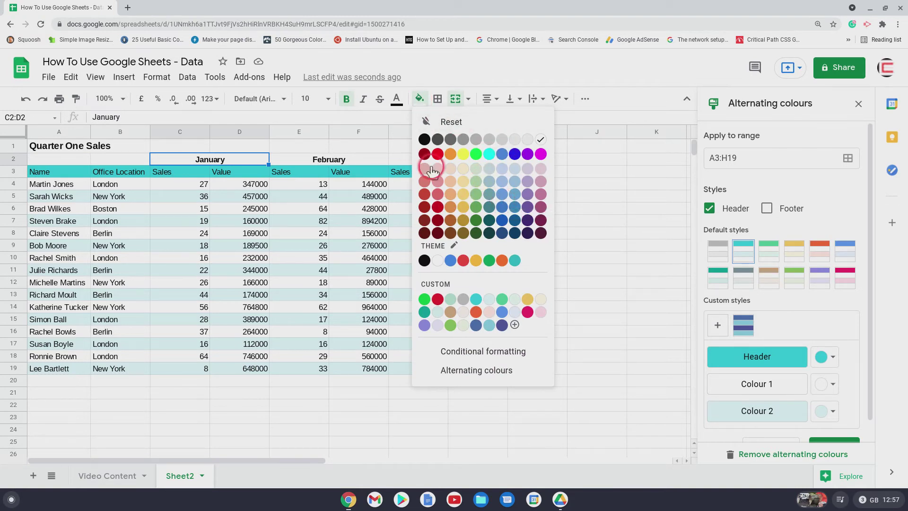
Step: Fill the January header black with white text
{"action": "left_click", "coordinate": [423, 139]}
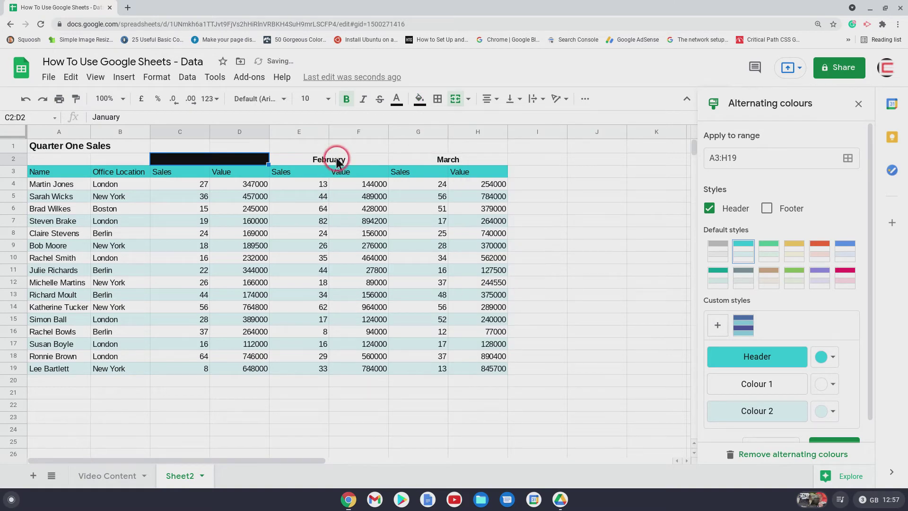
{"action": "left_click", "coordinate": [397, 99]}
{"action": "left_click", "coordinate": [517, 139]}
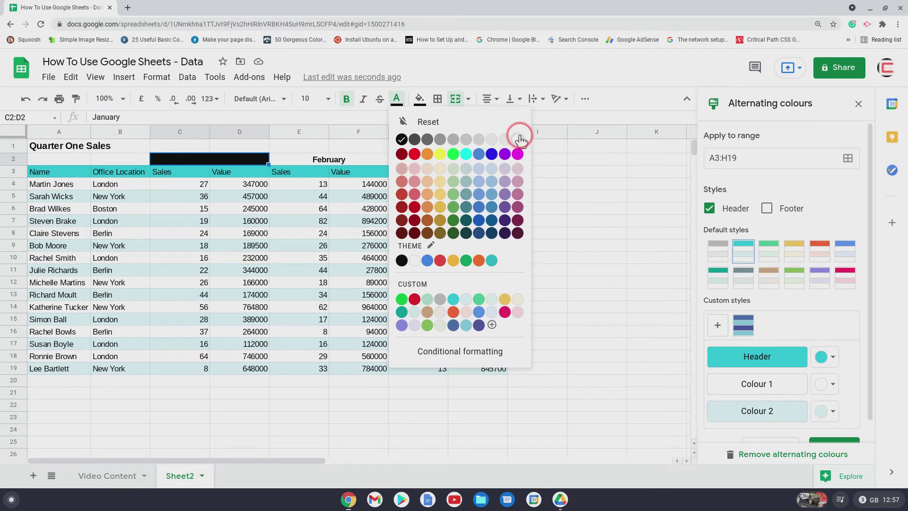
Step: Give the February header white text and a black fill
{"action": "left_click", "coordinate": [325, 159]}
{"action": "left_click", "coordinate": [397, 100]}
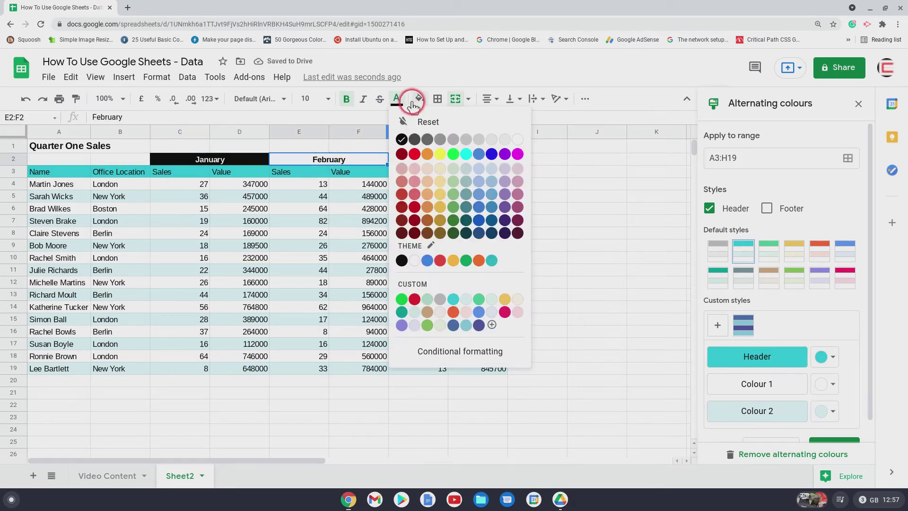
{"action": "left_click", "coordinate": [401, 140]}
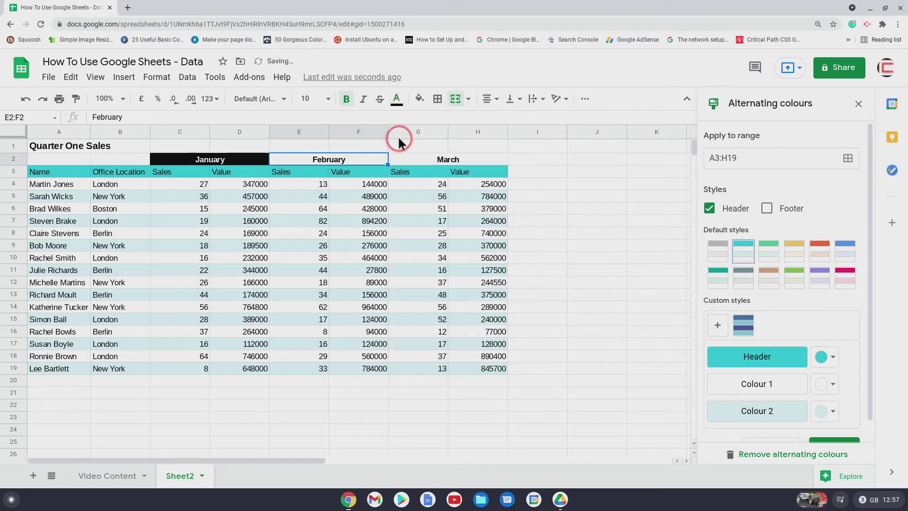
{"action": "left_click", "coordinate": [396, 99]}
{"action": "left_click", "coordinate": [473, 221]}
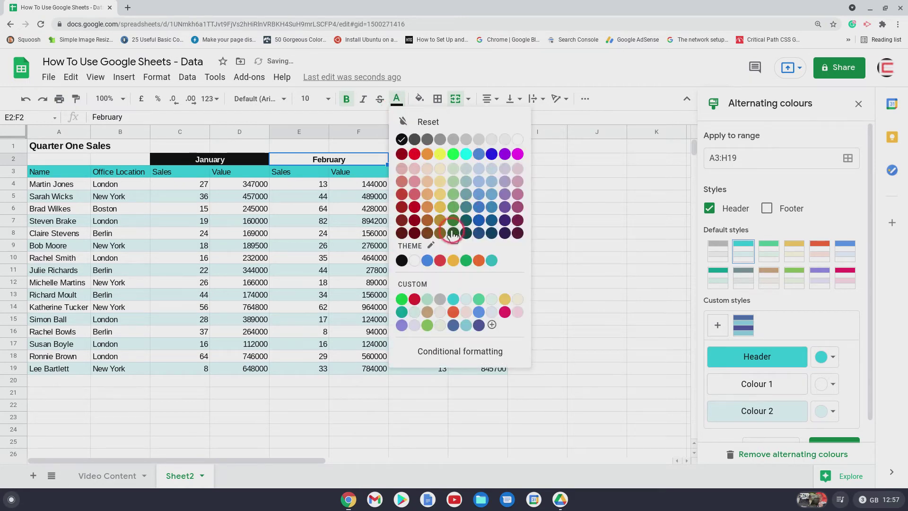
{"action": "left_click", "coordinate": [407, 259]}
{"action": "left_click", "coordinate": [414, 261]}
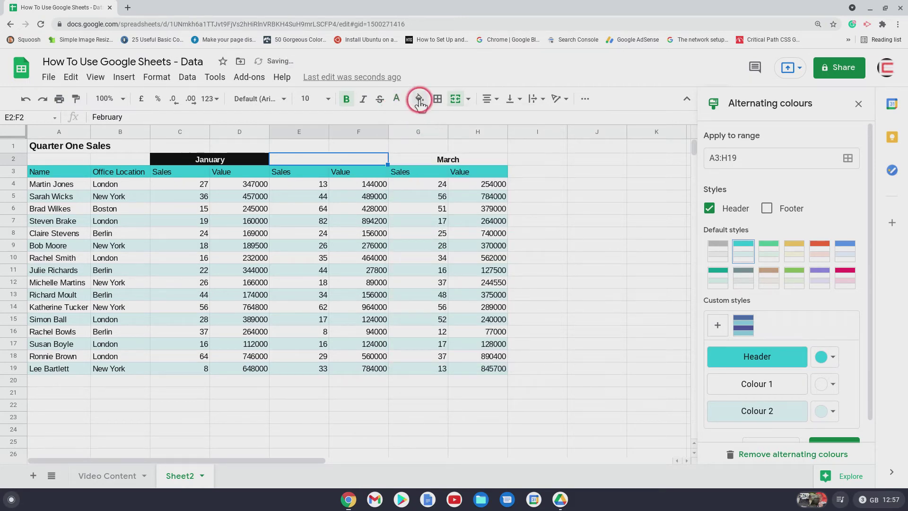
{"action": "left_click", "coordinate": [418, 100]}
{"action": "left_click", "coordinate": [421, 141]}
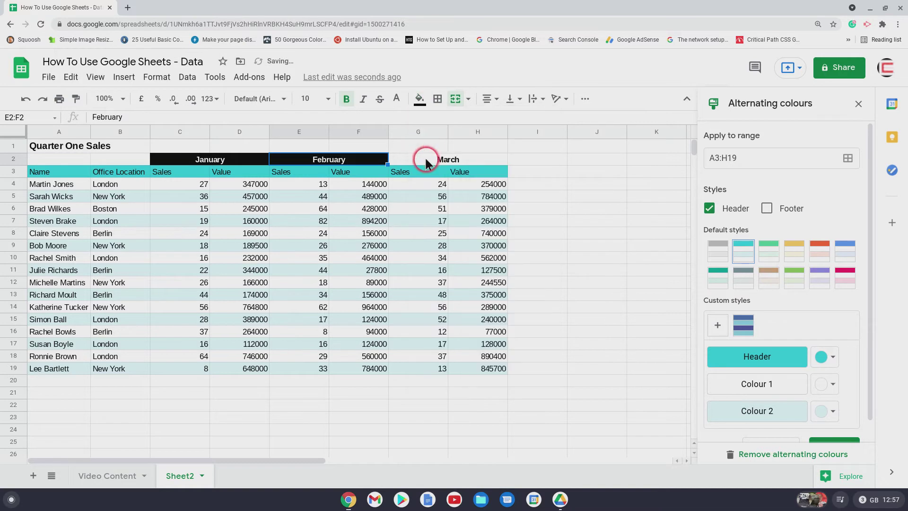
Step: Make the March header text white and its fill black
{"action": "left_click", "coordinate": [426, 161]}
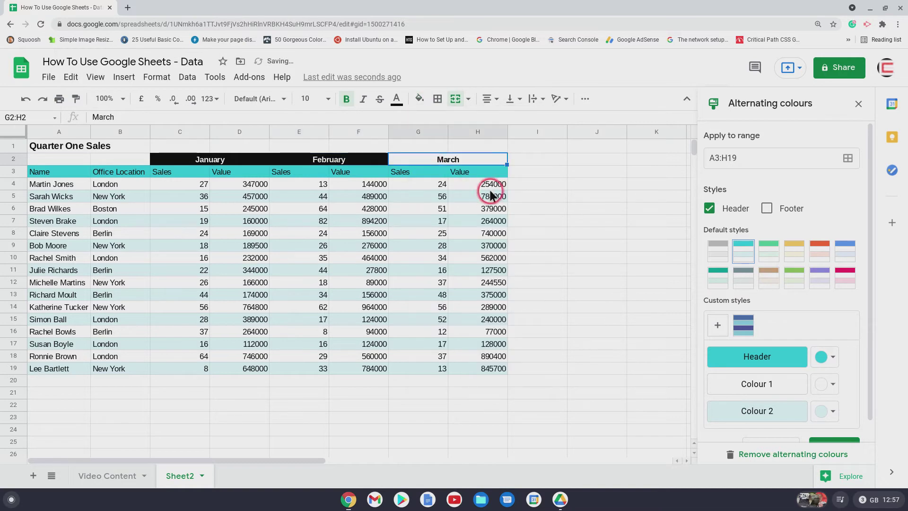
{"action": "left_click", "coordinate": [396, 99]}
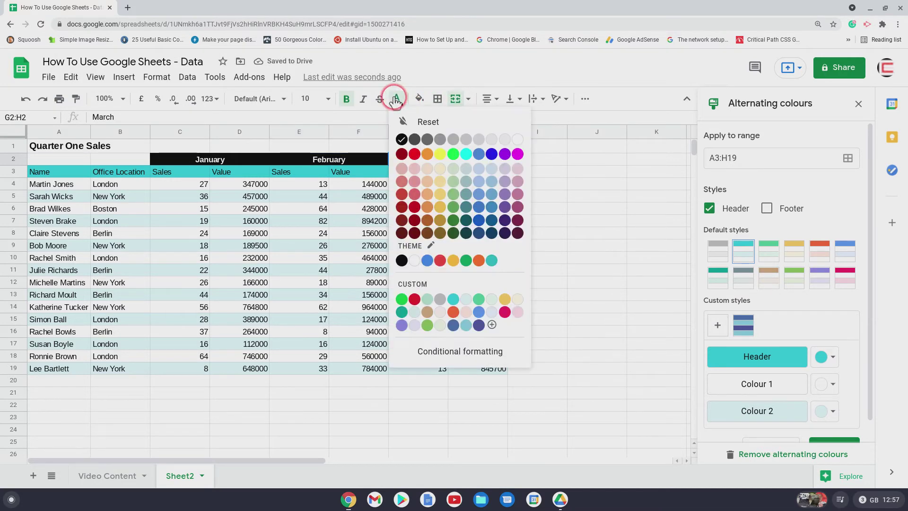
{"action": "left_click", "coordinate": [414, 259]}
{"action": "left_click", "coordinate": [433, 158]}
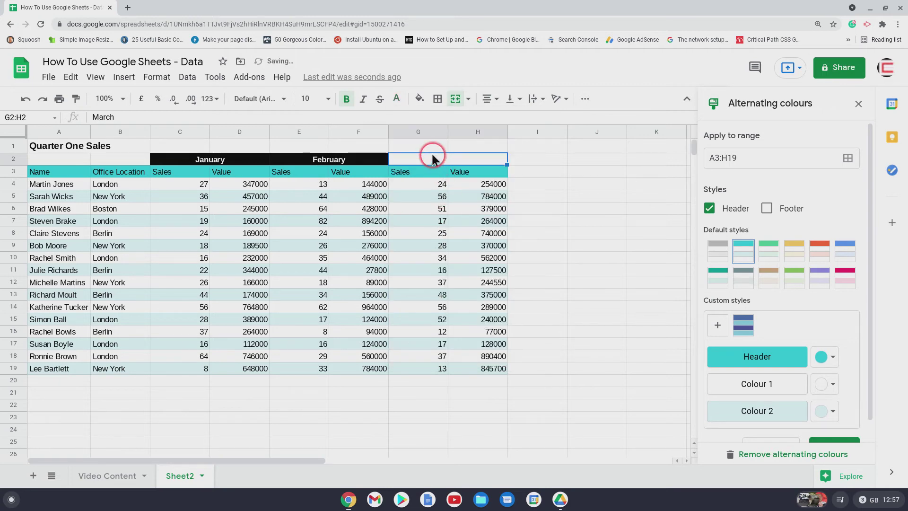
{"action": "left_click", "coordinate": [419, 99]}
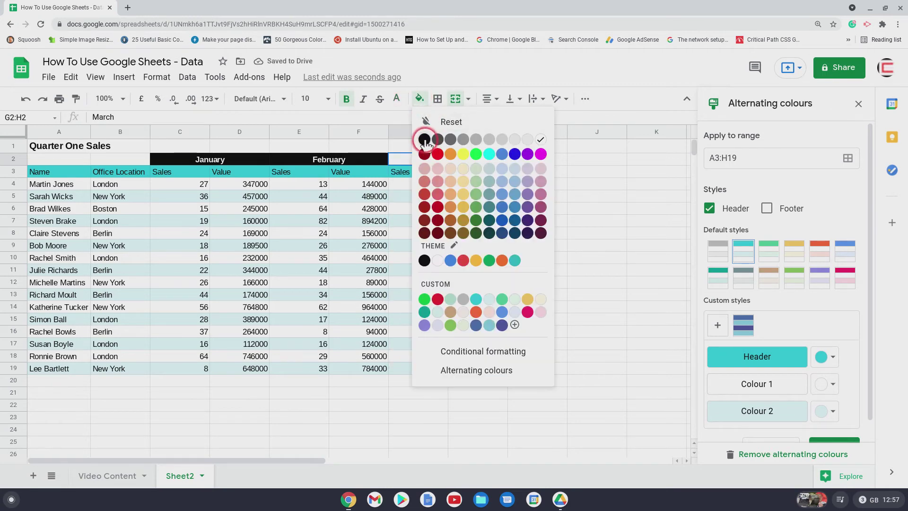
{"action": "left_click", "coordinate": [424, 139]}
{"action": "left_click", "coordinate": [551, 259]}
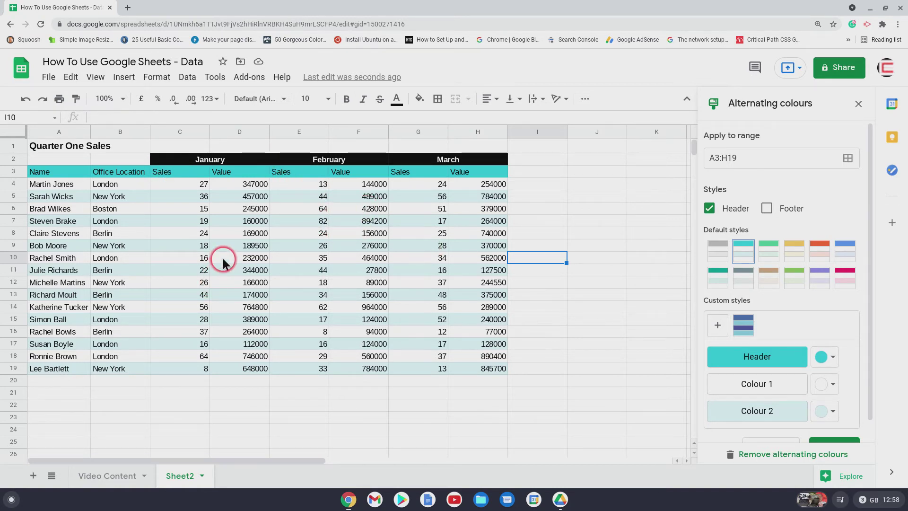
{"action": "left_click", "coordinate": [44, 172]}
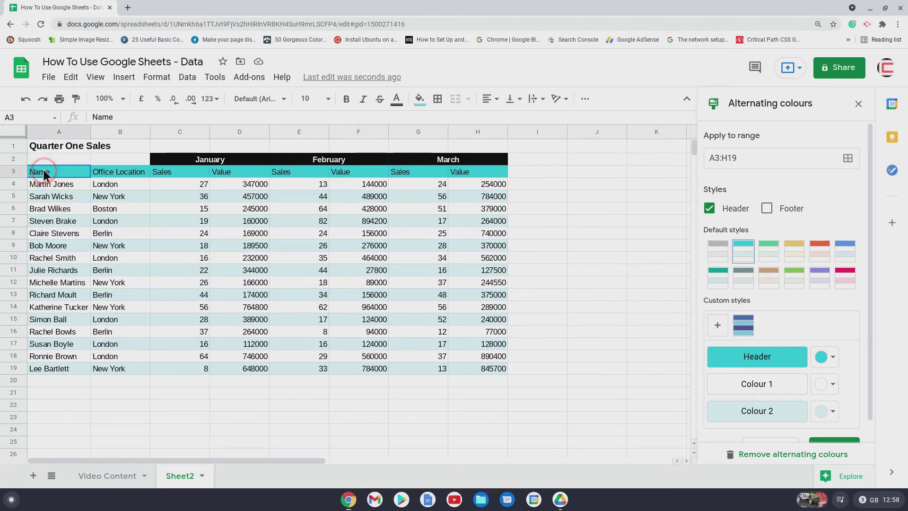
{"action": "left_click", "coordinate": [49, 159]}
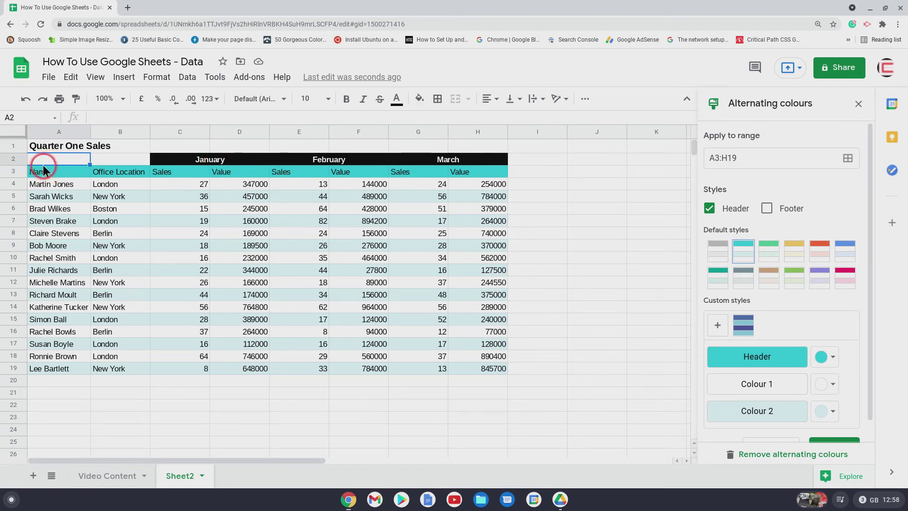
{"action": "mouse_move", "coordinate": [52, 164]}
{"action": "left_mouse_down"}
{"action": "mouse_move", "coordinate": [259, 294]}
{"action": "mouse_move", "coordinate": [51, 173]}
{"action": "mouse_move", "coordinate": [49, 162]}
{"action": "left_mouse_up"}
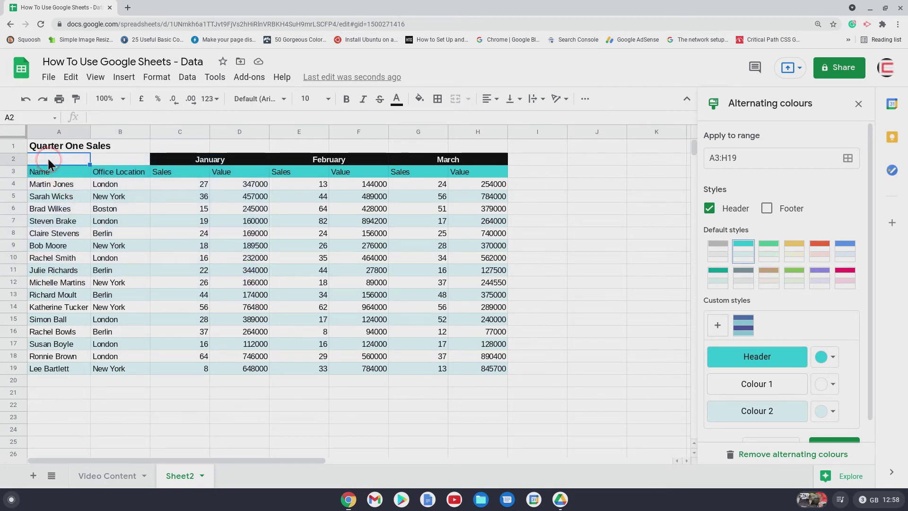
Step: Extend the selection to A2:H19 and apply All borders
{"action": "key", "text": "shift+Right"}
{"action": "key", "text": "shift+Right"}
{"action": "key", "text": "shift+Right"}
{"action": "key", "text": "shift+Right"}
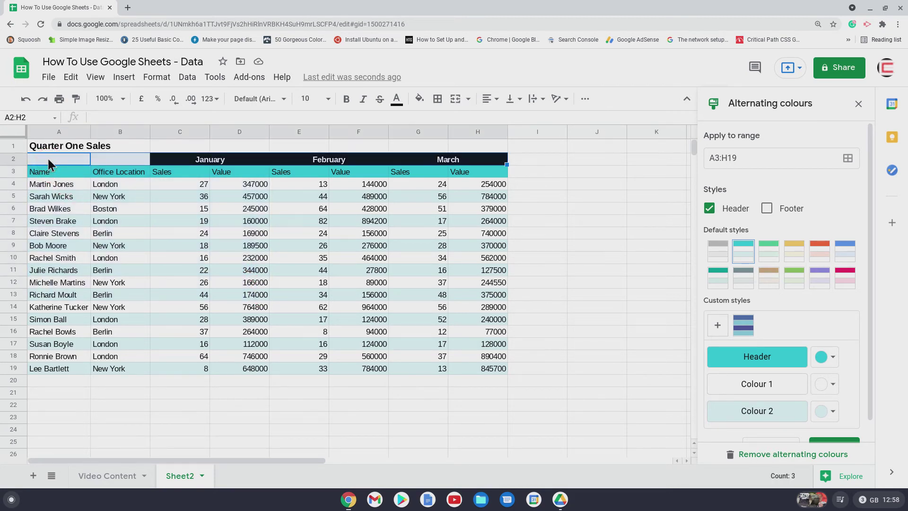
{"action": "key", "text": "shift+Down"}
{"action": "key", "text": "ctrl+shift+Down"}
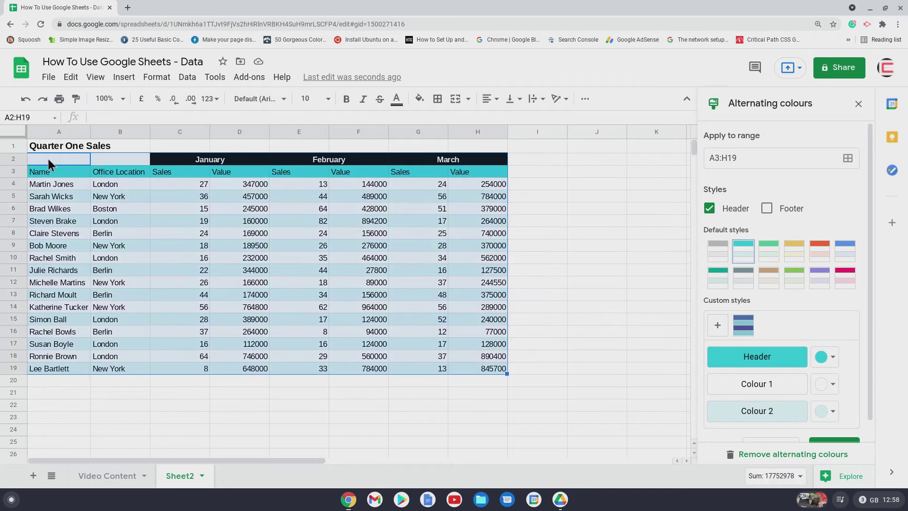
{"action": "left_click", "coordinate": [438, 101]}
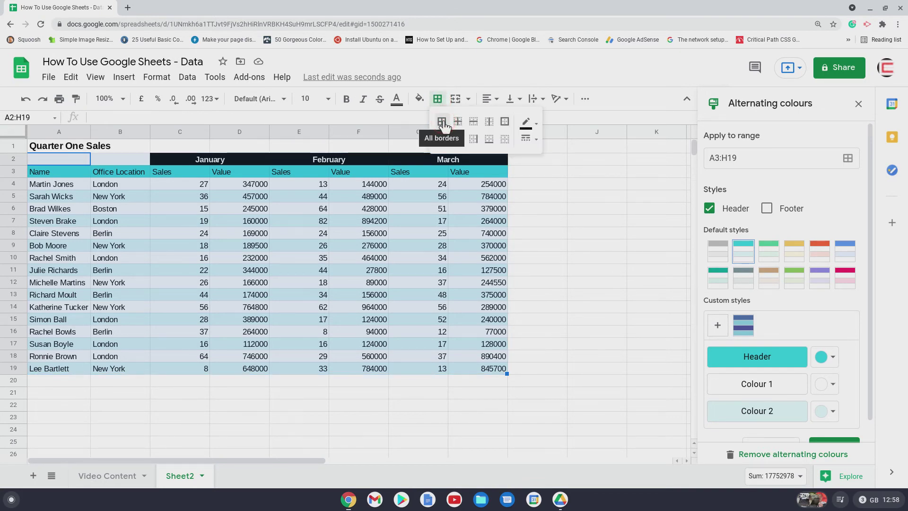
{"action": "left_click", "coordinate": [442, 122]}
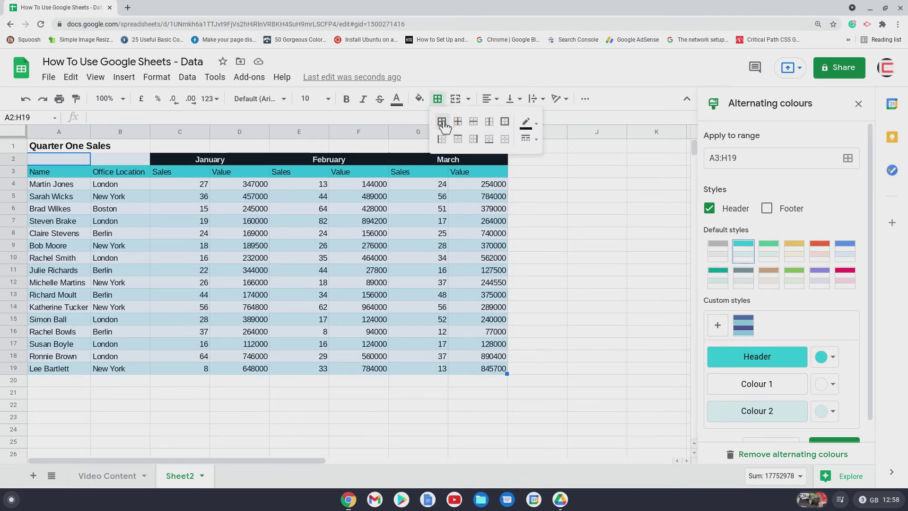
{"action": "left_click", "coordinate": [373, 247]}
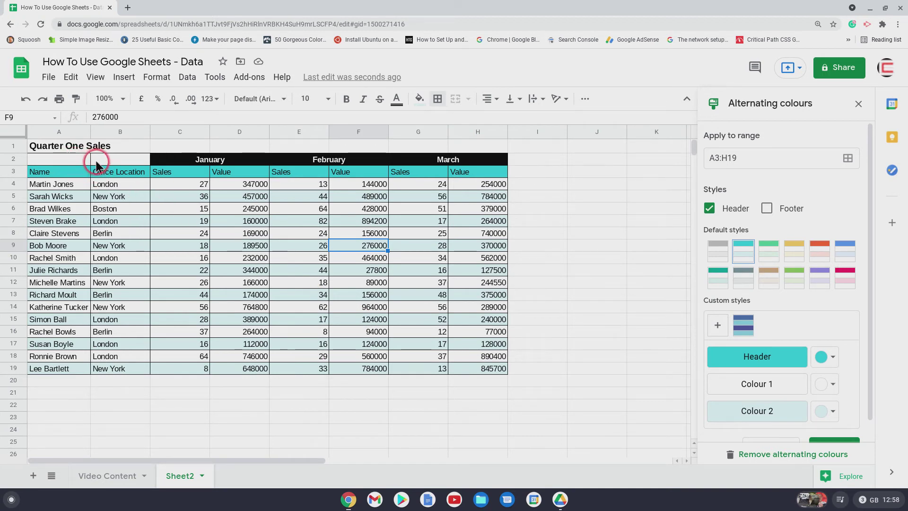
Step: Clear all borders from the blank cells A2:B2
{"action": "left_click", "coordinate": [108, 161]}
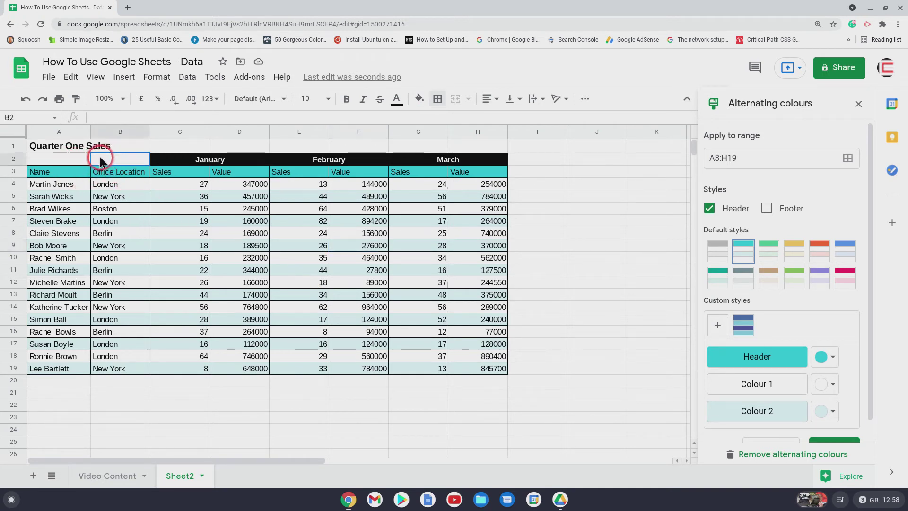
{"action": "left_click_drag", "start_coordinate": [100, 160], "coordinate": [71, 159]}
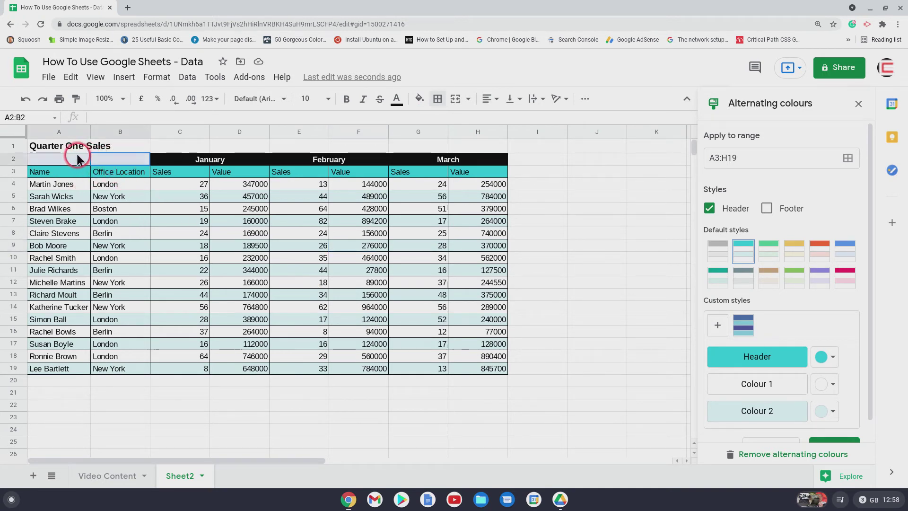
{"action": "left_click", "coordinate": [436, 99]}
{"action": "left_click", "coordinate": [505, 139]}
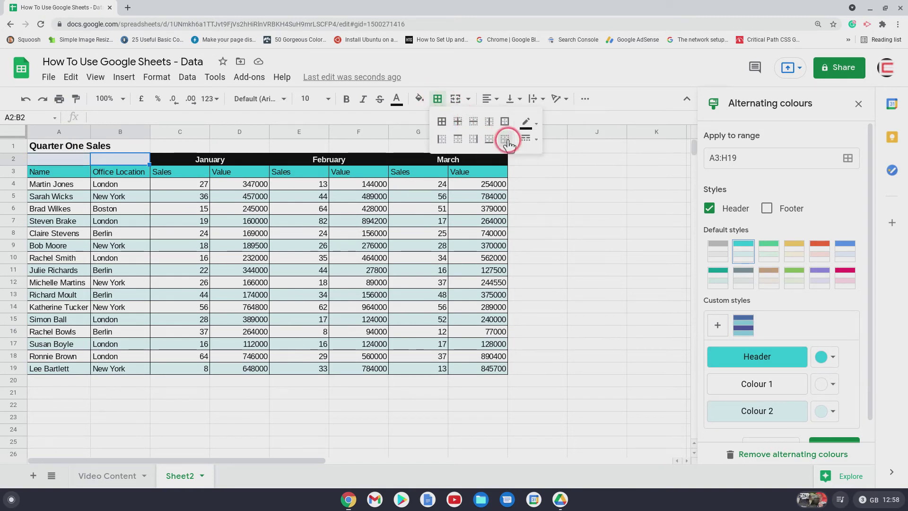
{"action": "left_click", "coordinate": [556, 218]}
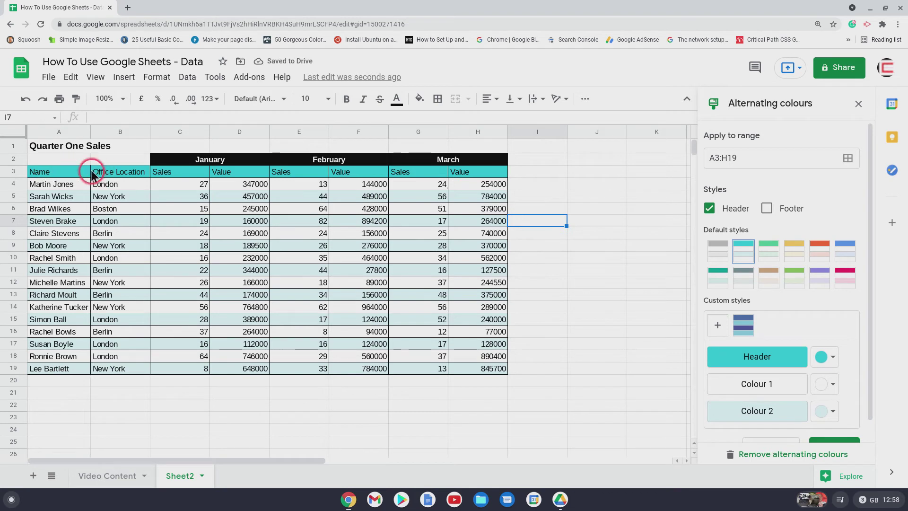
Step: Add a top border to the Name and Office Location header cells A3:B3
{"action": "left_click_drag", "start_coordinate": [118, 173], "coordinate": [65, 173]}
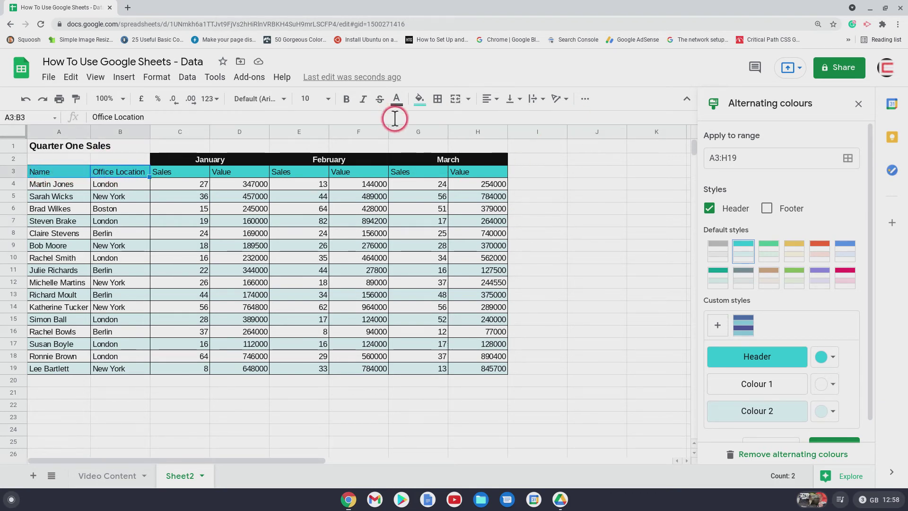
{"action": "left_click", "coordinate": [442, 99]}
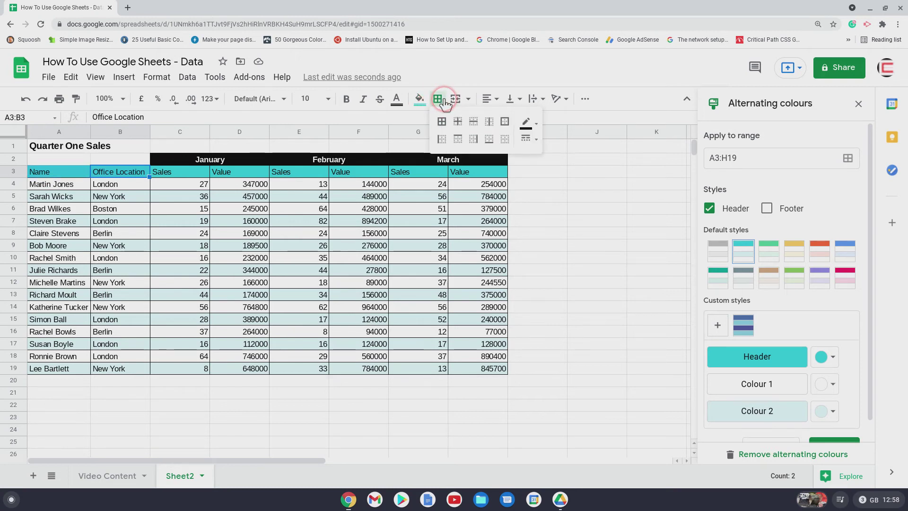
{"action": "left_click", "coordinate": [457, 140]}
{"action": "left_click", "coordinate": [545, 201]}
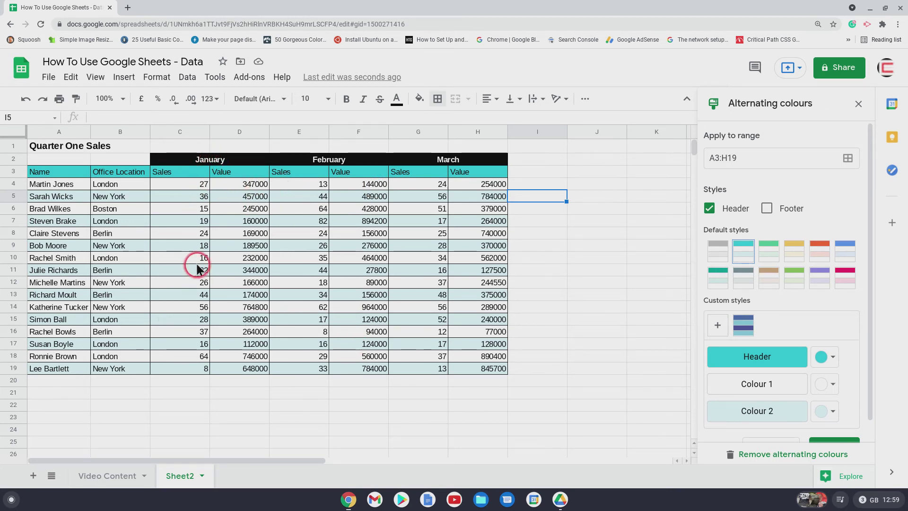
Step: Draw a white outer border around the January, February and March header cells
{"action": "left_click", "coordinate": [193, 164]}
{"action": "left_click_drag", "start_coordinate": [208, 164], "coordinate": [410, 160]}
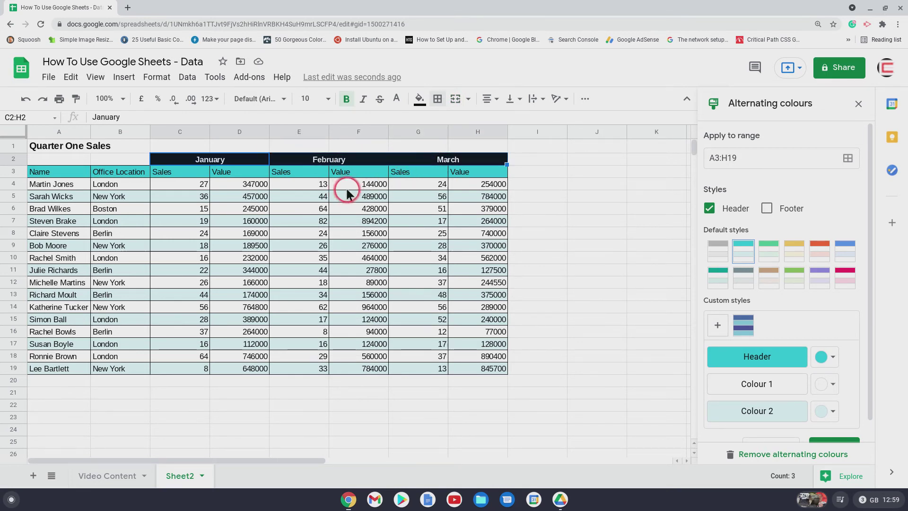
{"action": "left_click", "coordinate": [439, 99]}
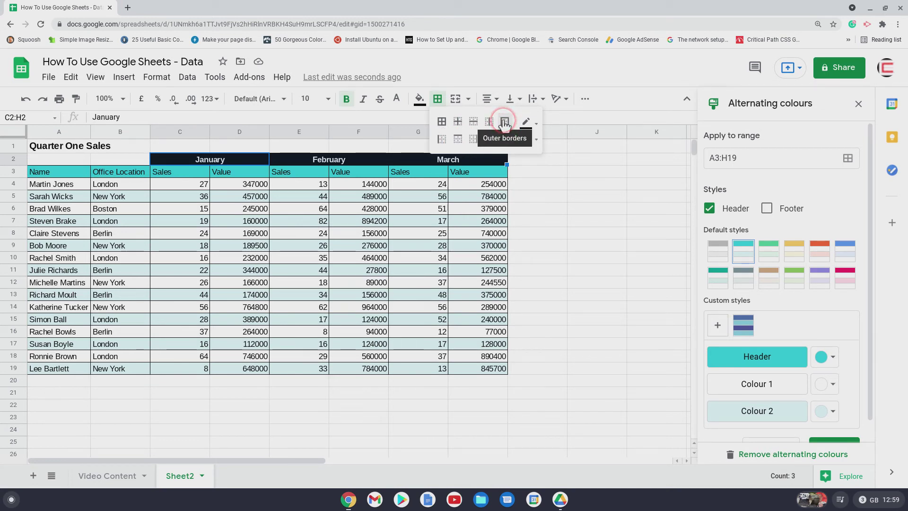
{"action": "left_click", "coordinate": [528, 127]}
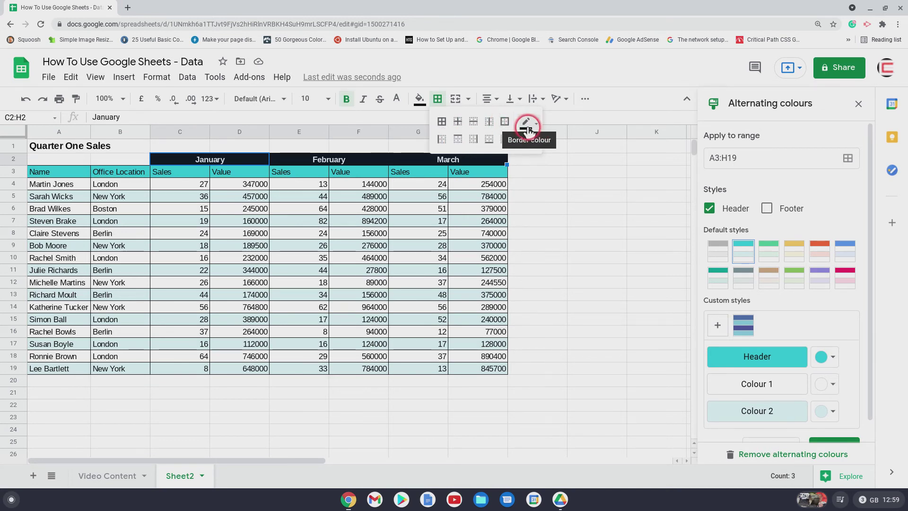
{"action": "left_click", "coordinate": [528, 127]}
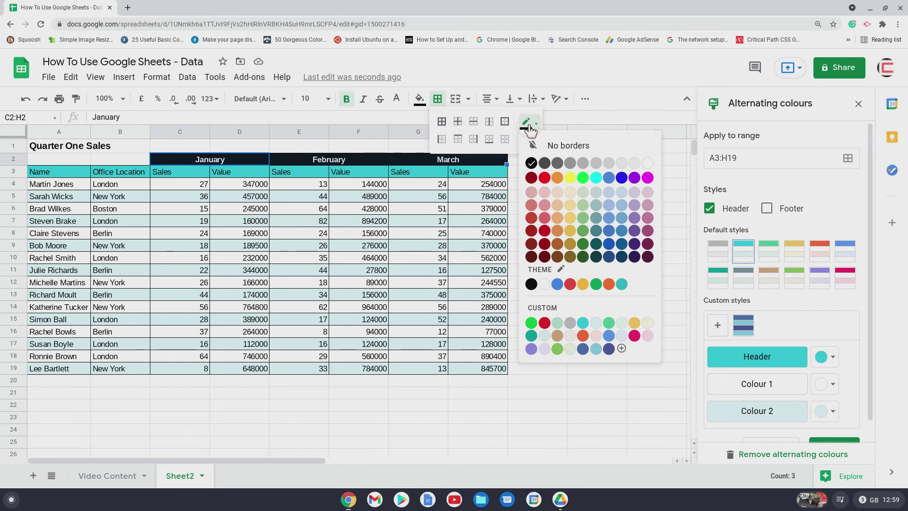
{"action": "left_click", "coordinate": [646, 164]}
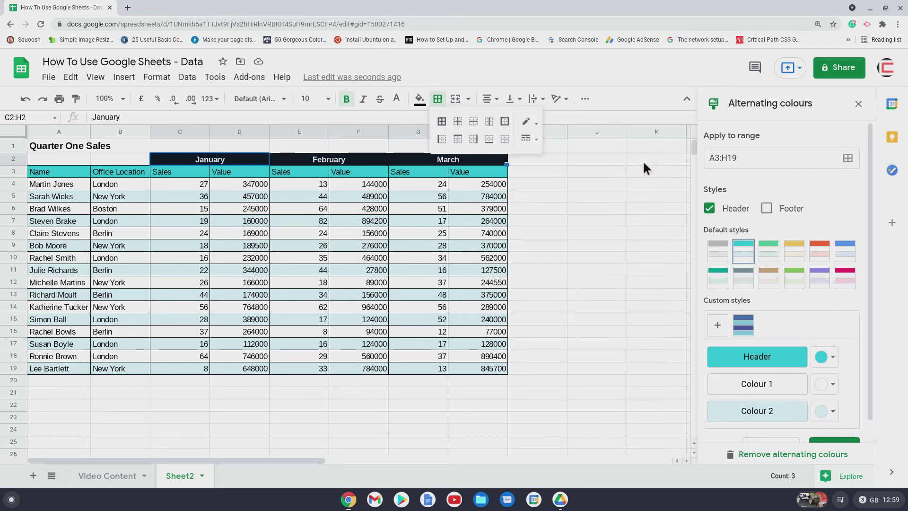
{"action": "left_click", "coordinate": [505, 122]}
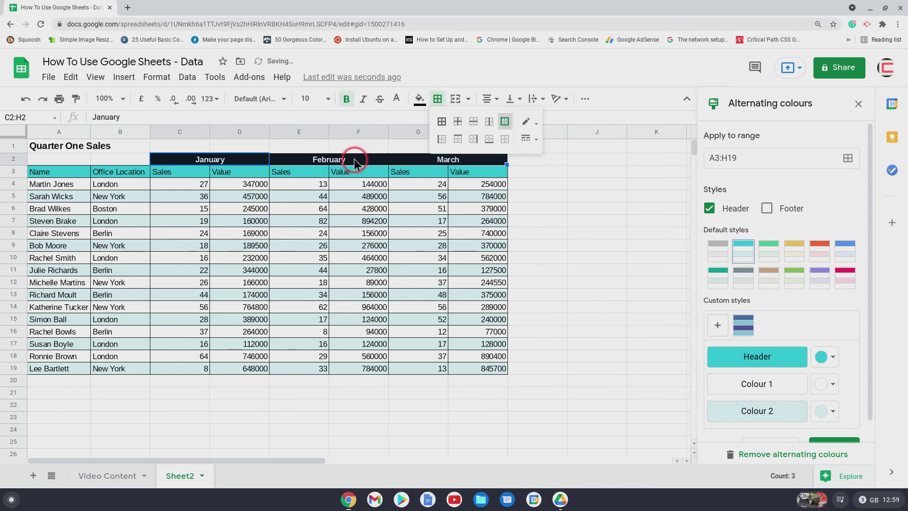
{"action": "right_click", "coordinate": [319, 133]}
{"action": "left_click", "coordinate": [590, 235]}
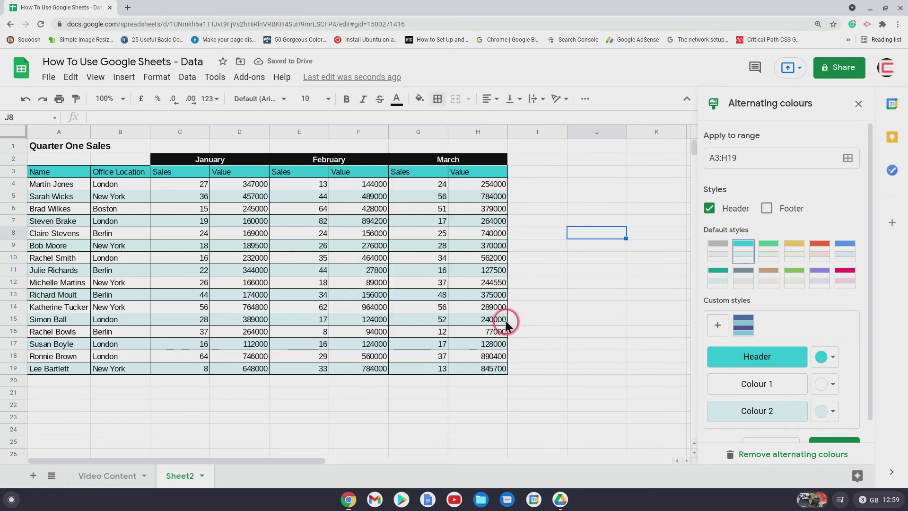
Step: Apply white borders between all the month header cells C2:H2
{"action": "left_click", "coordinate": [203, 165]}
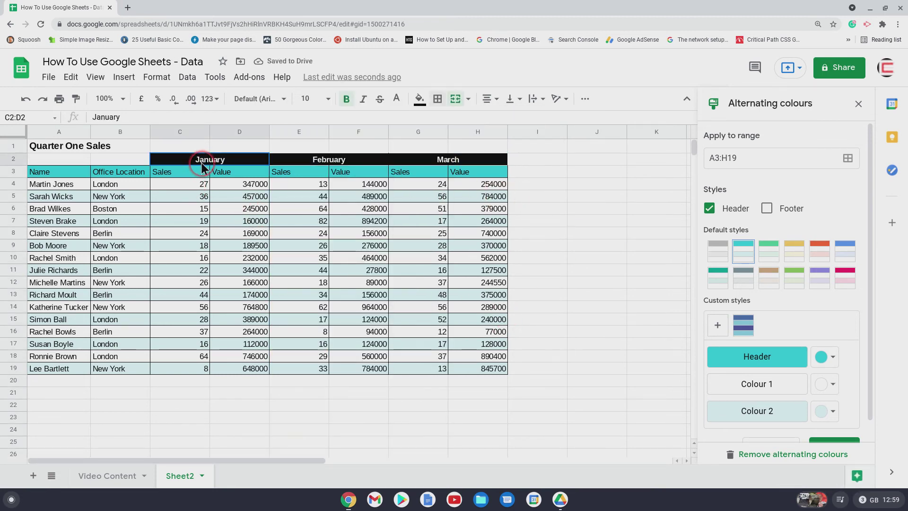
{"action": "left_click_drag", "start_coordinate": [202, 165], "coordinate": [476, 158]}
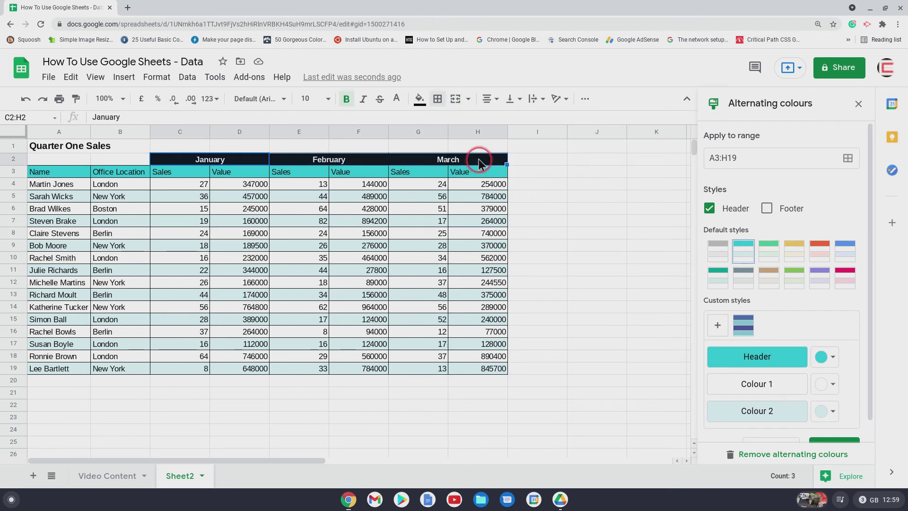
{"action": "left_click", "coordinate": [436, 100]}
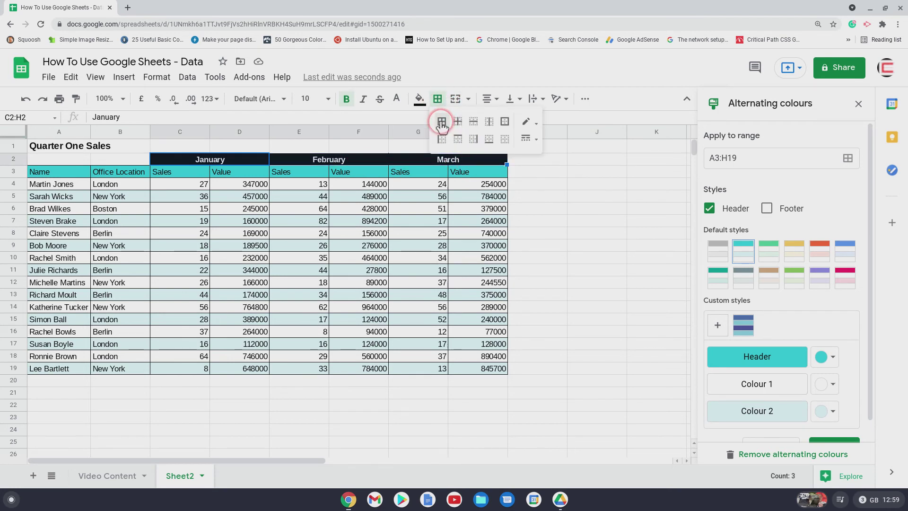
{"action": "left_click", "coordinate": [532, 125]}
{"action": "left_click", "coordinate": [647, 163]}
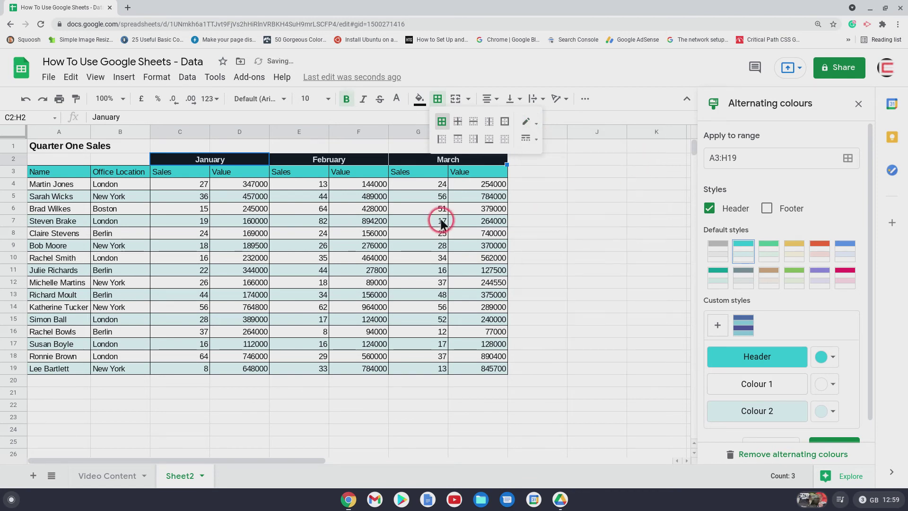
{"action": "left_click", "coordinate": [441, 220]}
{"action": "left_click", "coordinate": [581, 219]}
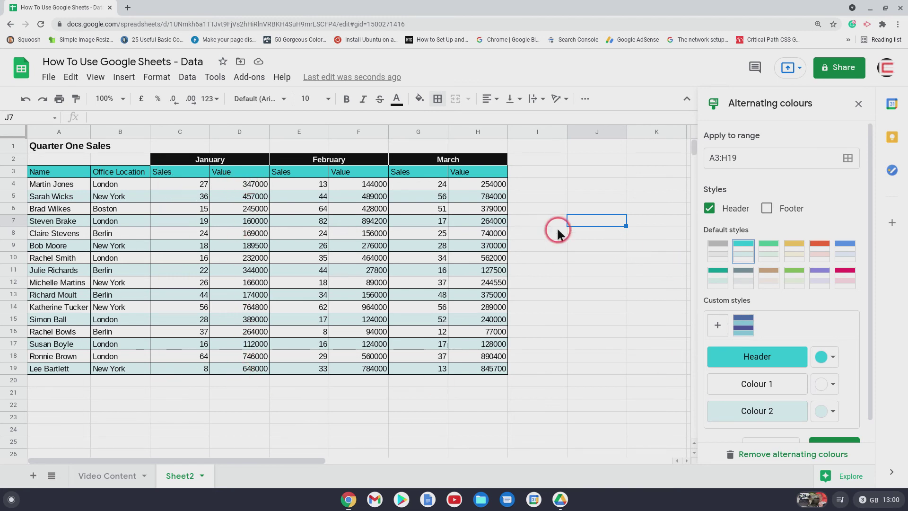
Step: Format value ranges D4:D19, F4:F19 and H4:H19 as pound currency, e.g. £144,000.00
{"action": "left_click_drag", "start_coordinate": [256, 188], "coordinate": [245, 372]}
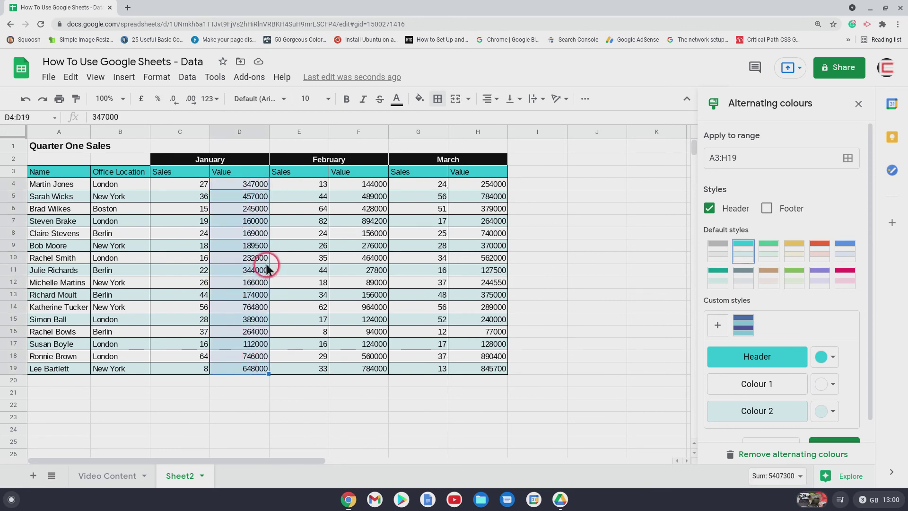
{"action": "left_click", "coordinate": [142, 99]}
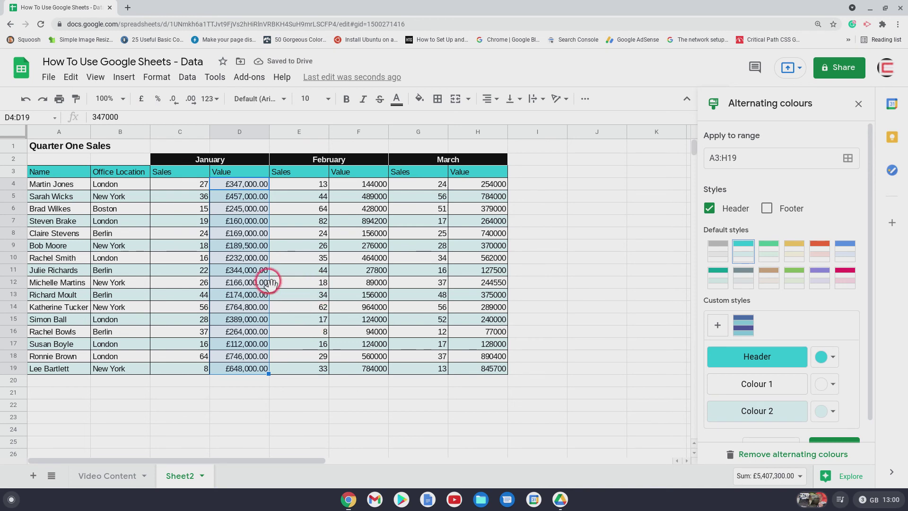
{"action": "left_click_drag", "start_coordinate": [367, 181], "coordinate": [372, 368]}
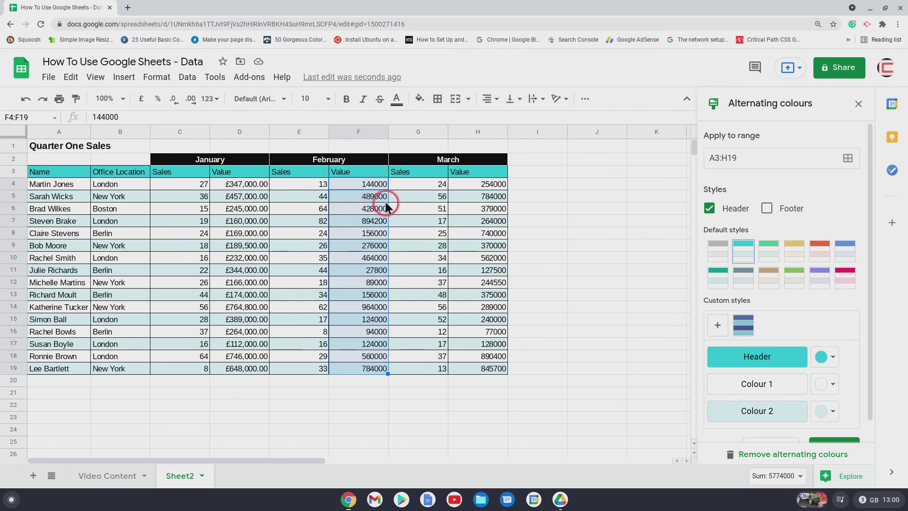
{"action": "left_click", "coordinate": [364, 186]}
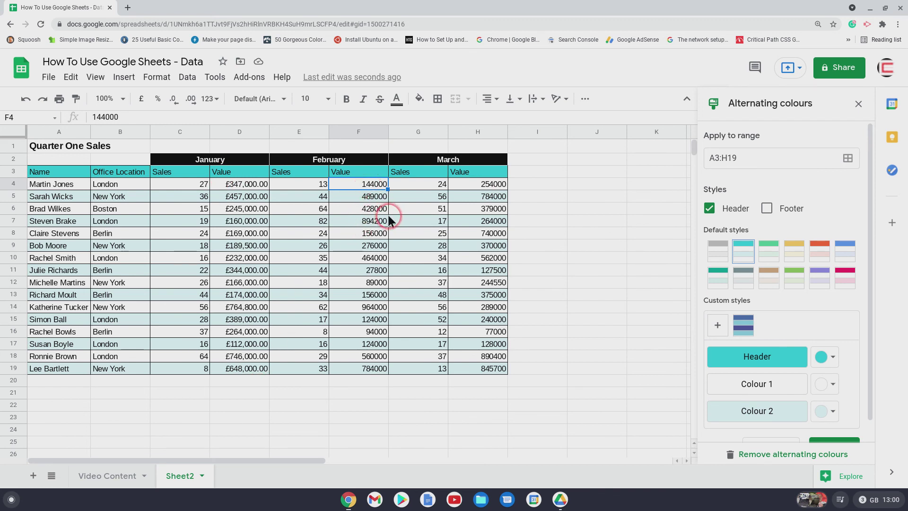
{"action": "key", "text": "ctrl+shift+Down"}
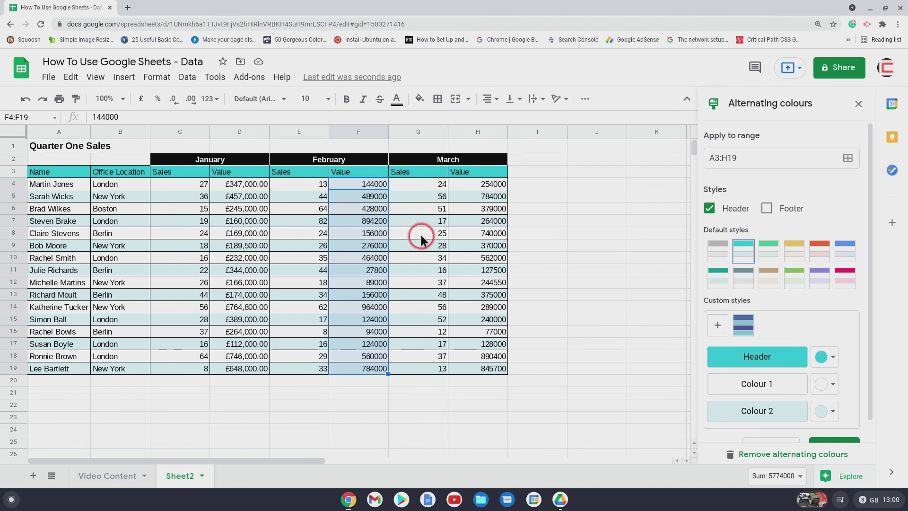
{"action": "left_click_drag", "start_coordinate": [483, 188], "coordinate": [482, 370]}
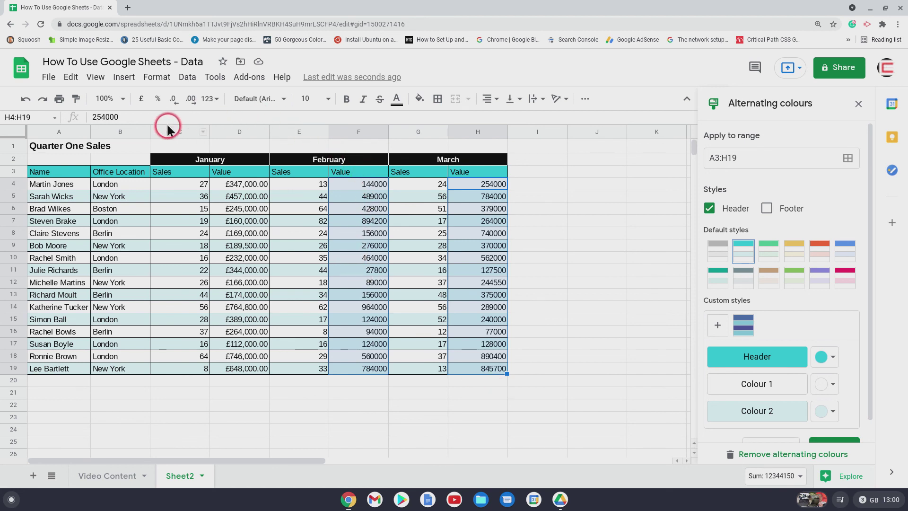
{"action": "left_click", "coordinate": [140, 101]}
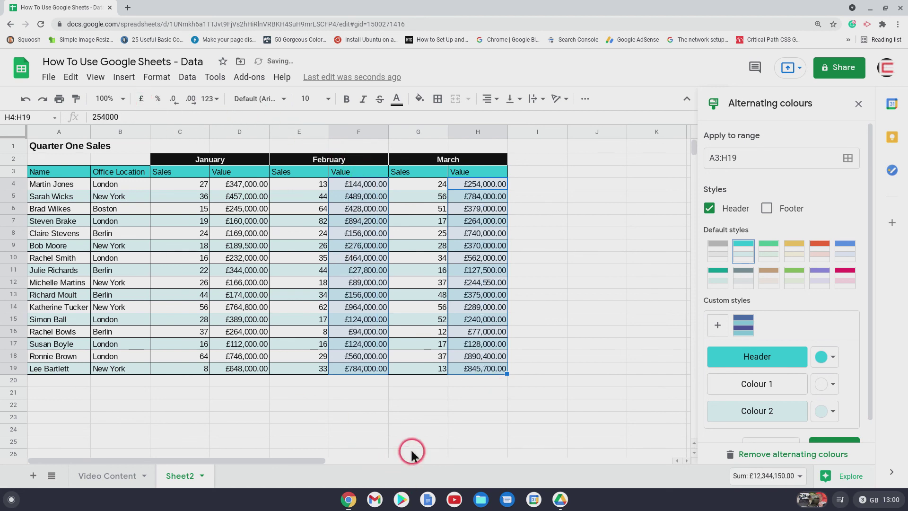
{"action": "left_click", "coordinate": [420, 418]}
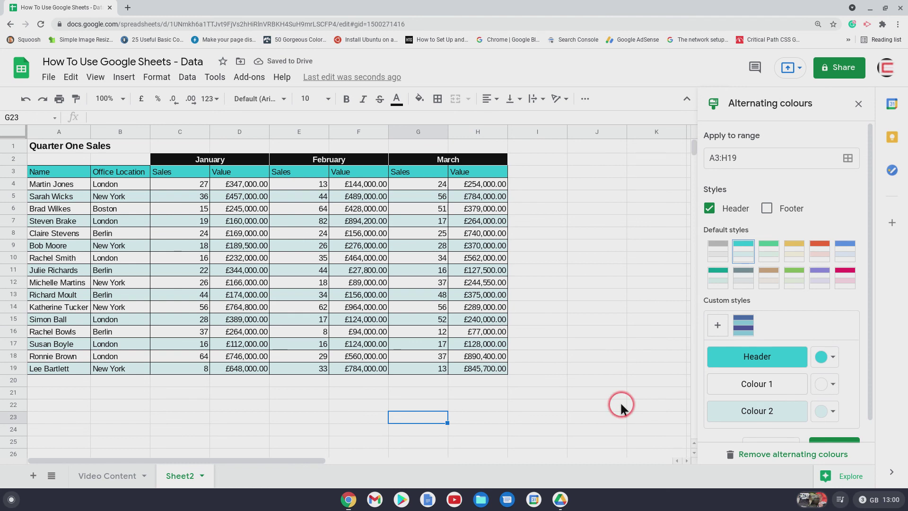